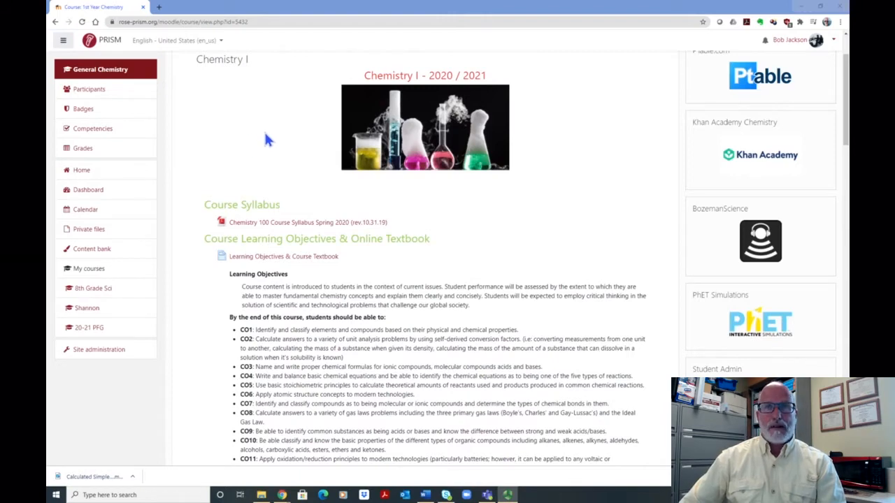
Go to the PRISM home page and view the Moodle video list on the Videos & Tutorials page
scroll(236, 91, "up", 2)
left_click(110, 42)
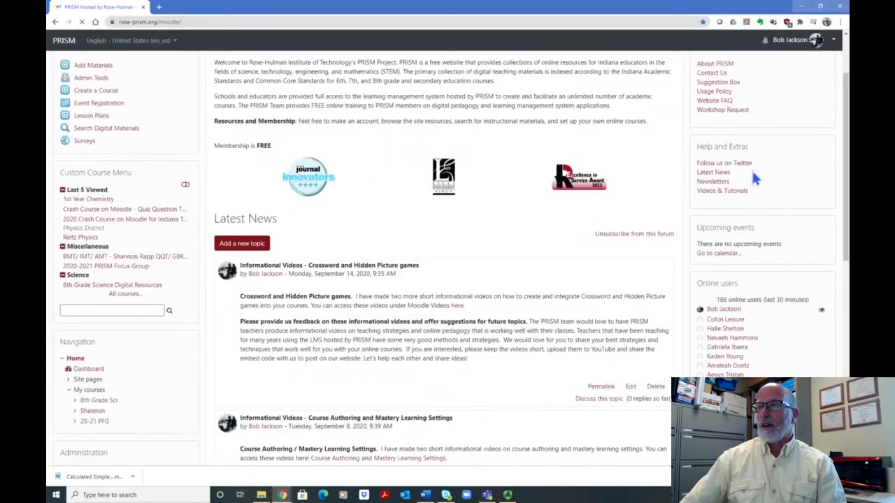
scroll(711, 144, "down", 1)
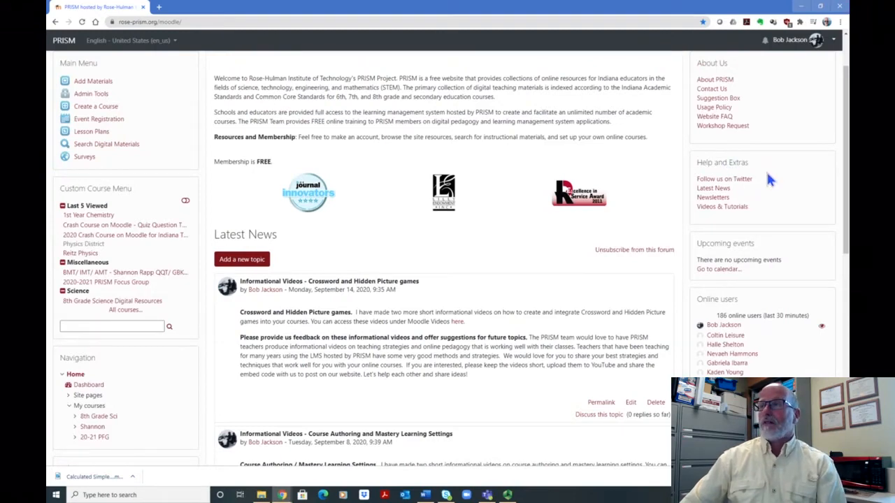
scroll(767, 176, "up", 2)
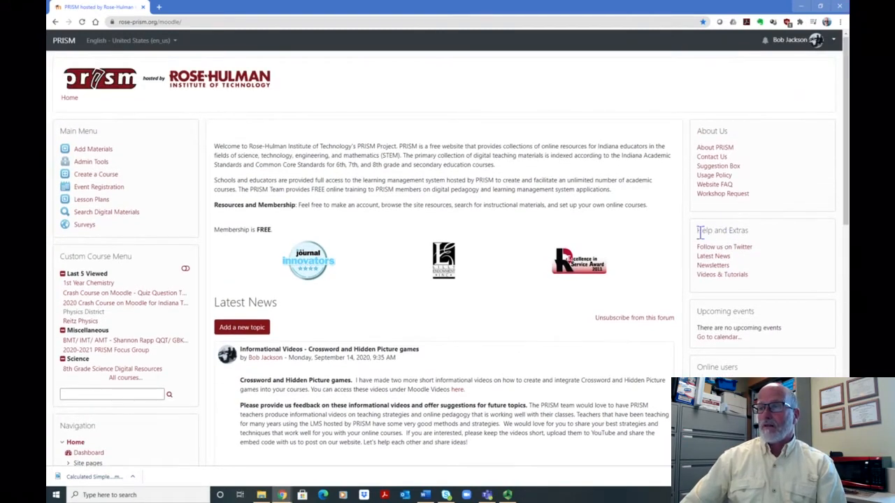
left_click(725, 275)
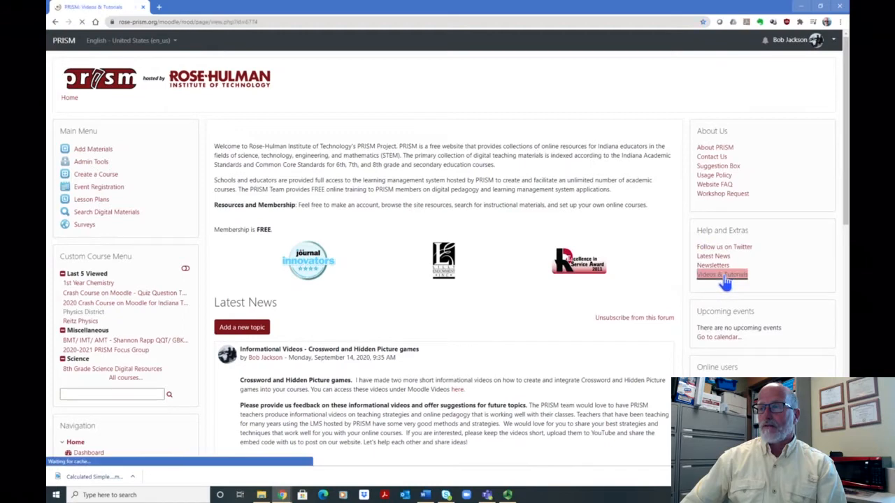
scroll(606, 260, "down", 2)
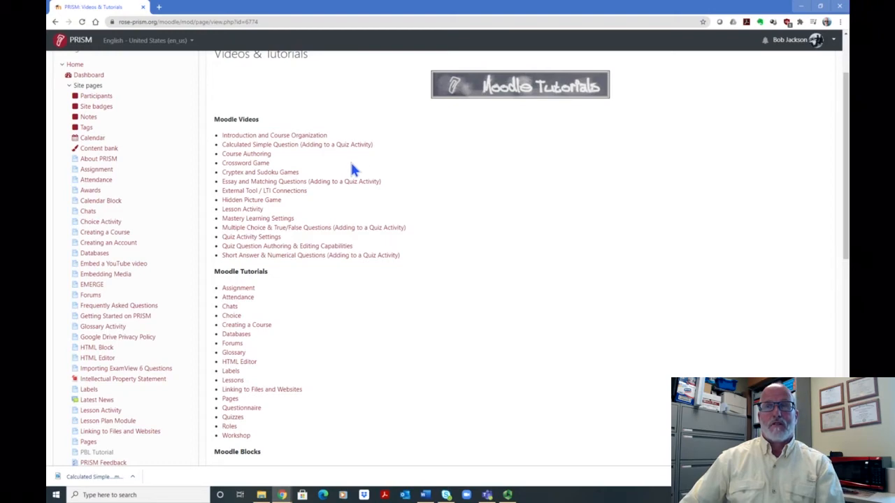
scroll(433, 169, "up", 3)
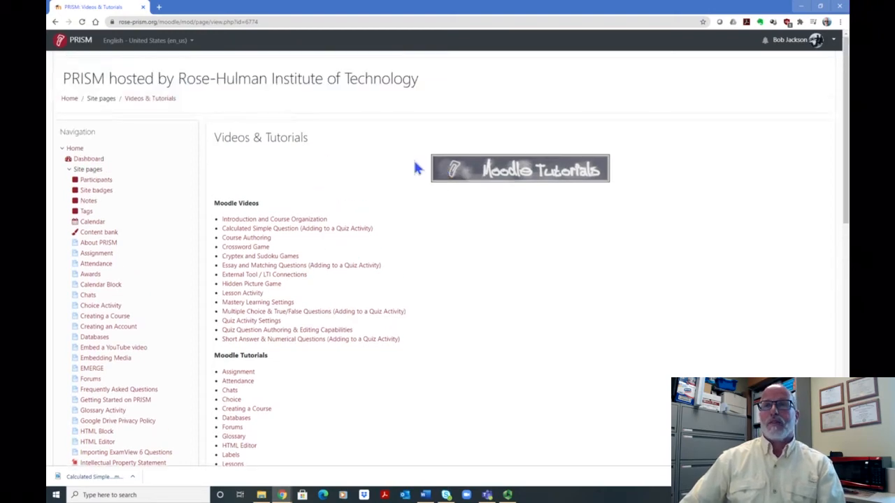
Open the 1st Year Chemistry course from the PRISM home page and look through its Unit 1 section
left_click(77, 40)
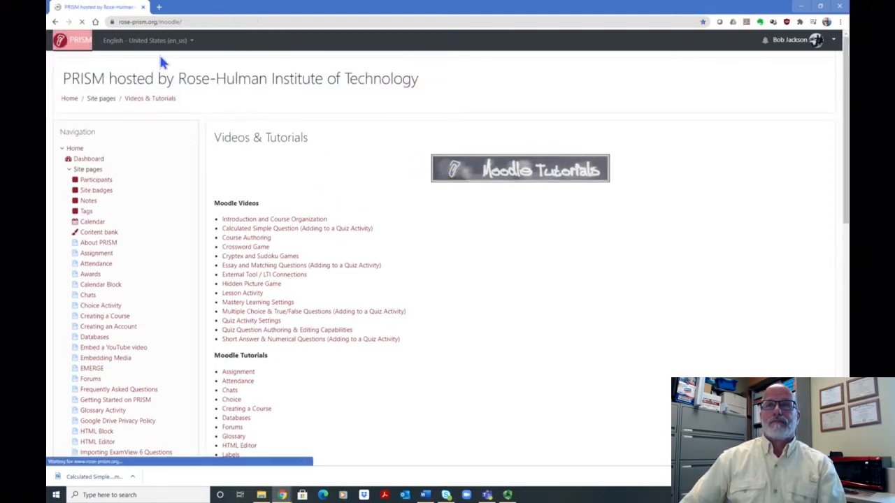
scroll(192, 170, "down", 3)
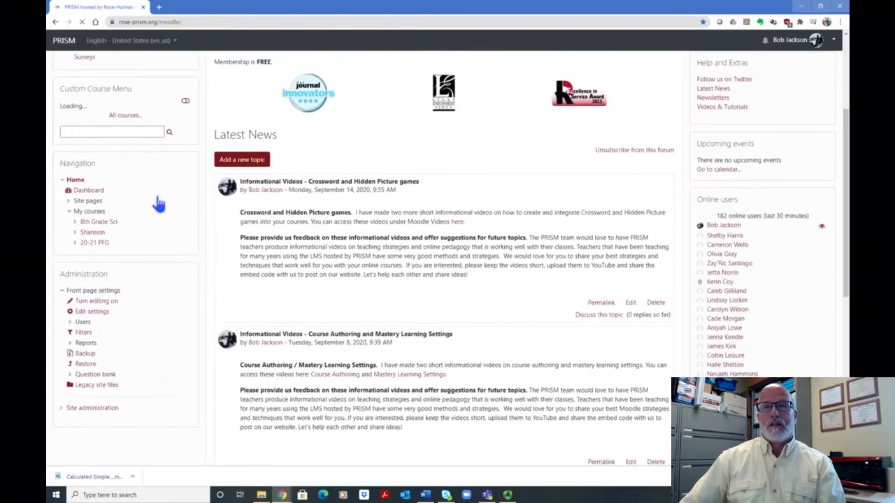
scroll(150, 208, "down", 3)
scroll(148, 209, "up", 3)
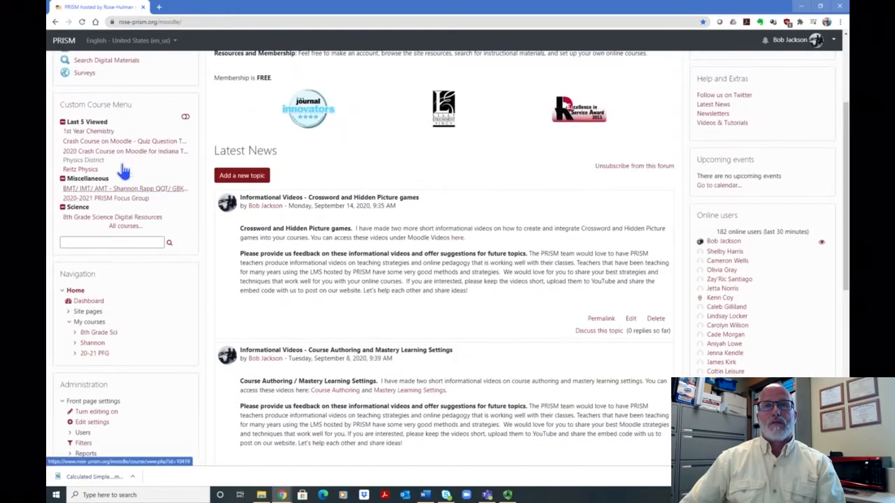
left_click(90, 133)
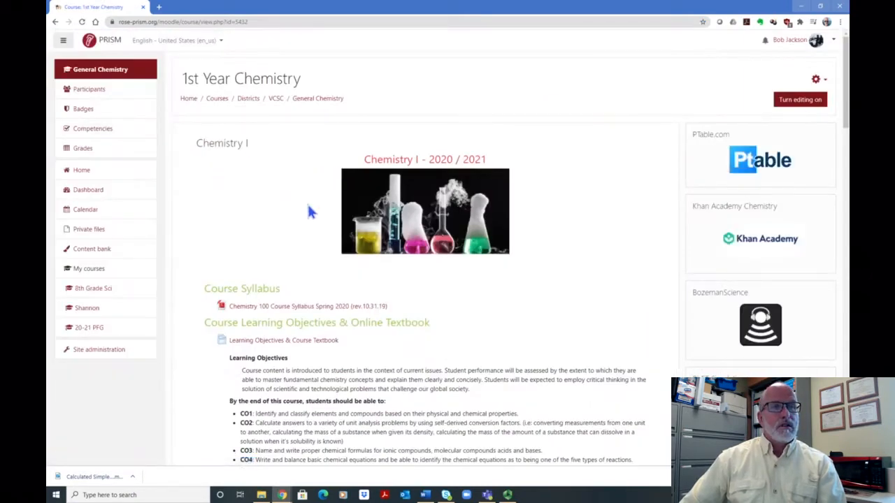
scroll(633, 230, "down", 5)
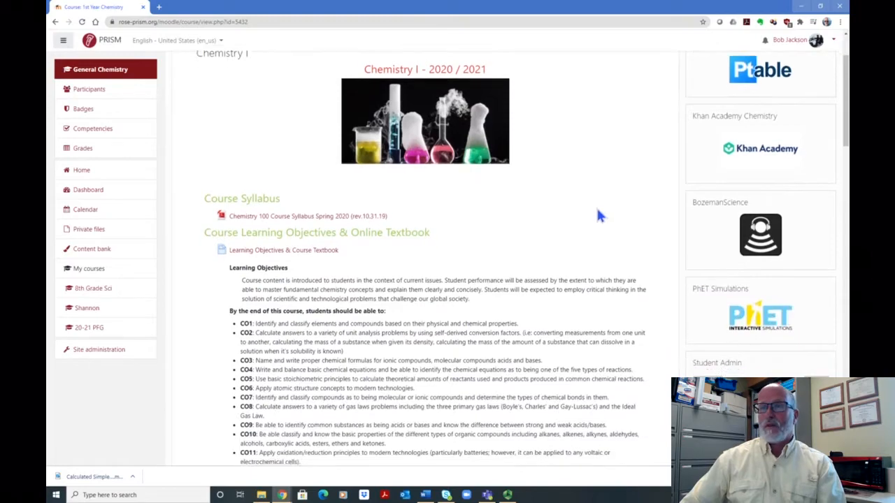
scroll(550, 207, "down", 10)
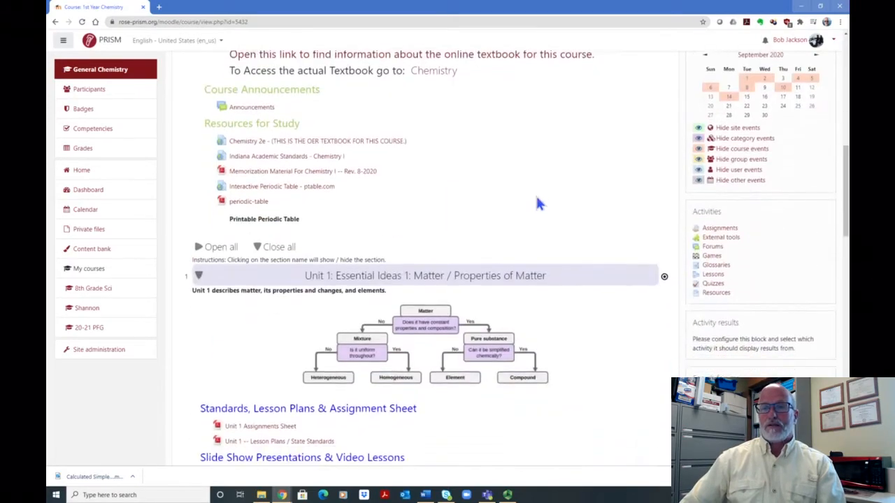
scroll(519, 203, "down", 3)
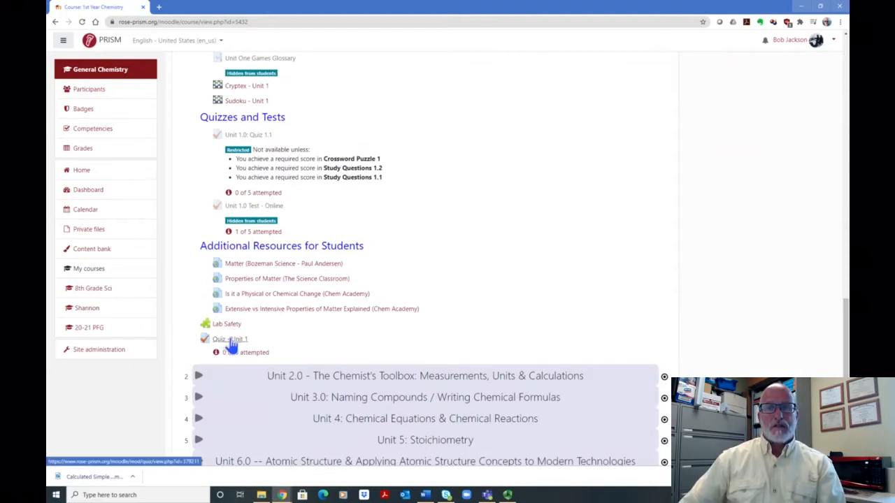
scroll(673, 228, "up", 10)
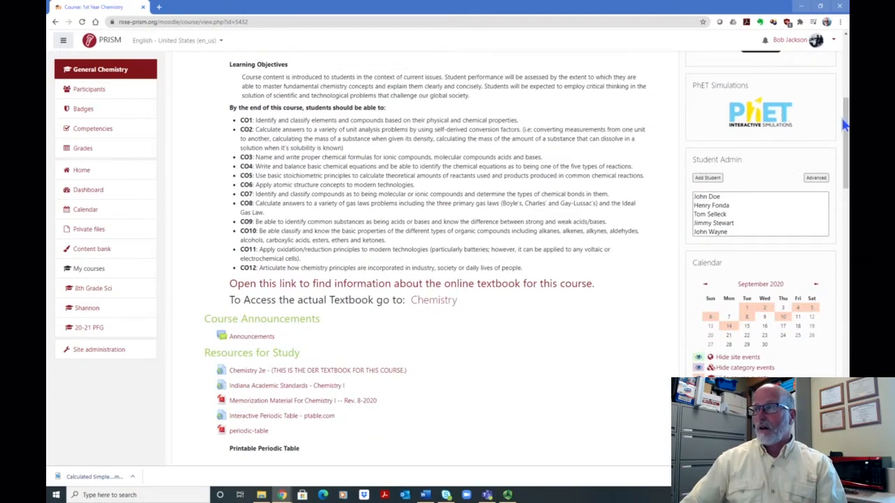
left_click_drag(845, 123, 836, 56)
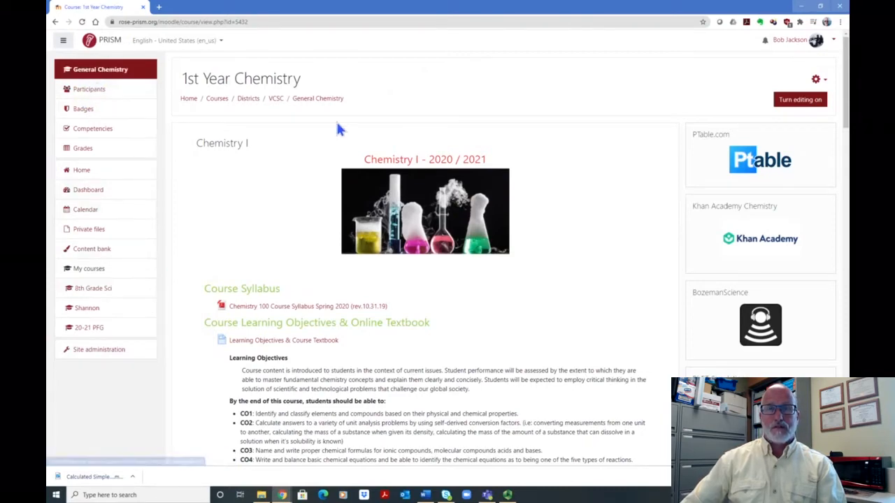
Open the course's question bank through the course administration page and view the available question categories
left_click(816, 79)
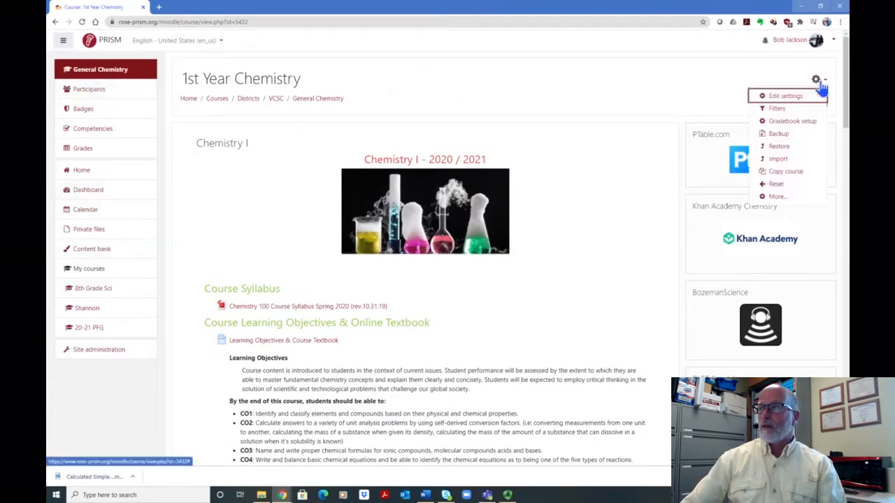
left_click(776, 197)
scroll(664, 210, "down", 2)
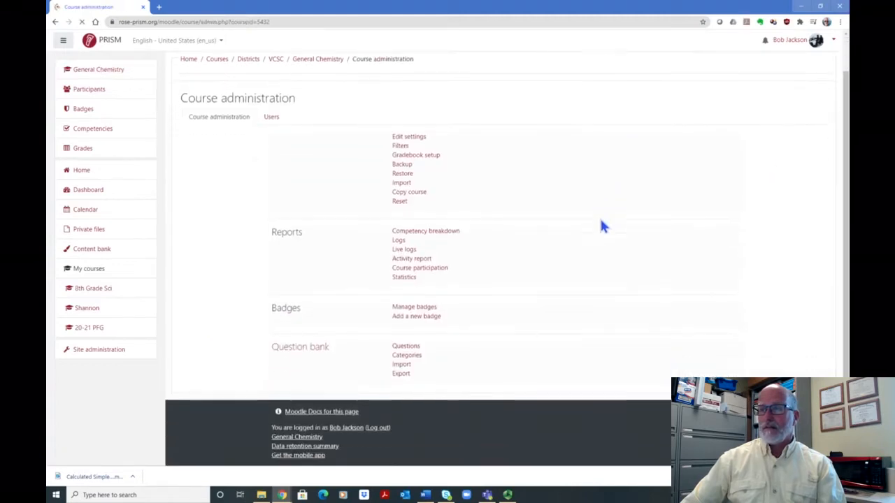
left_click(402, 347)
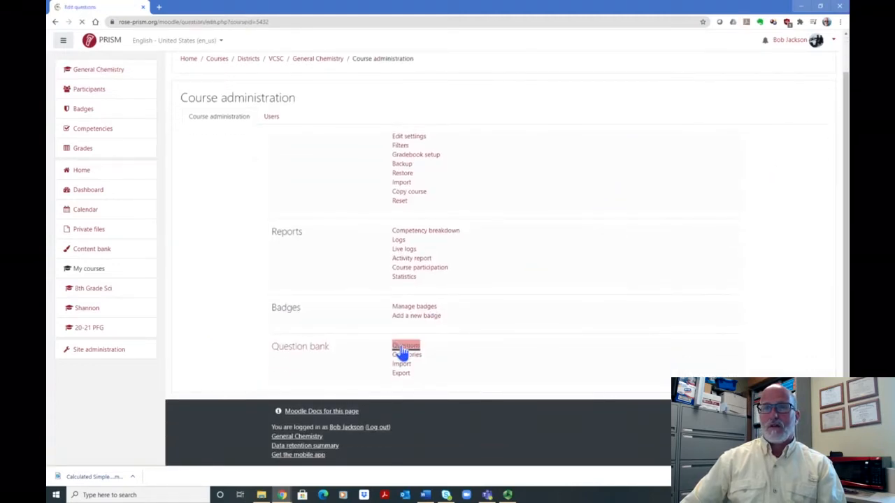
scroll(426, 234, "down", 2)
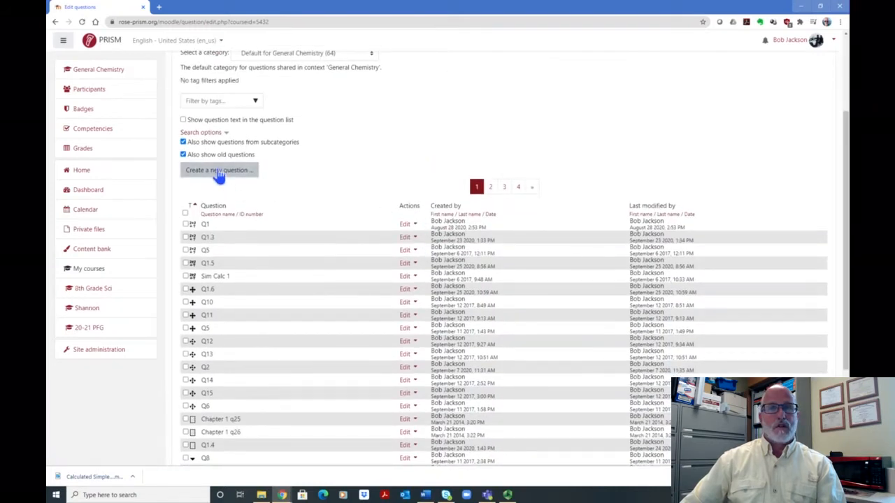
left_click(371, 56)
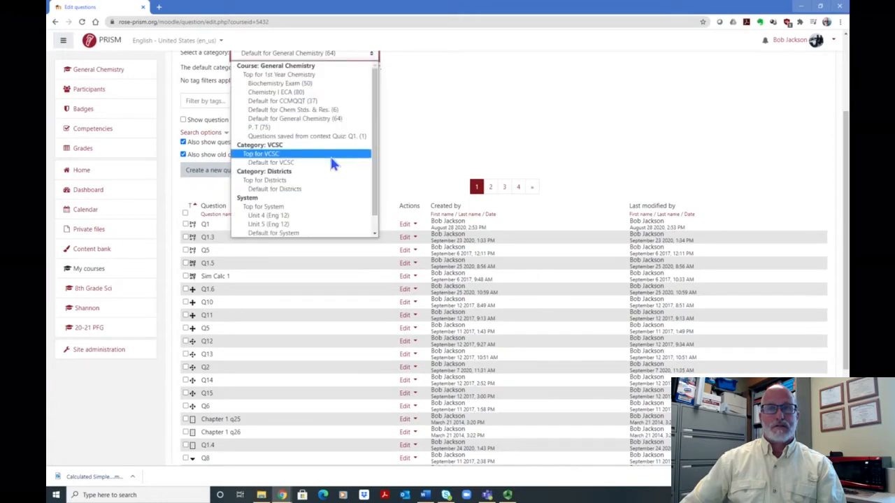
scroll(782, 85, "up", 2)
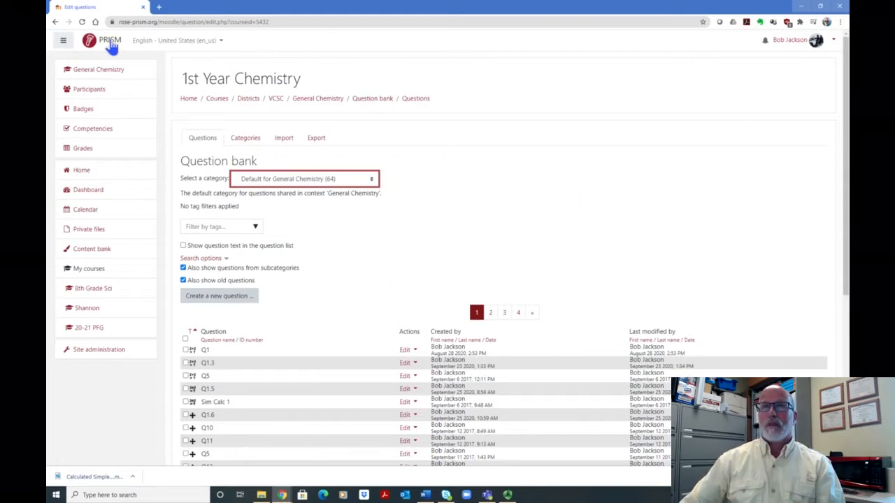
Return to the General Chemistry course page and open Quiz - Unit 1 for editing its questions
left_click(55, 22)
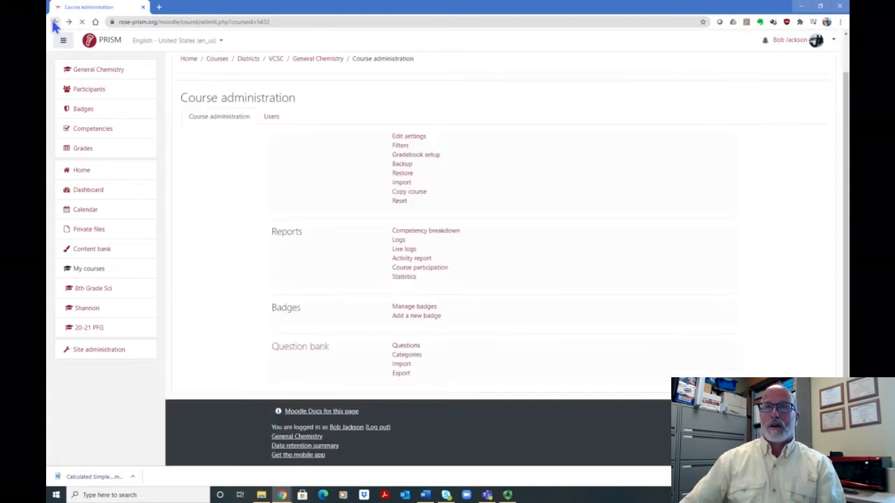
left_click(314, 64)
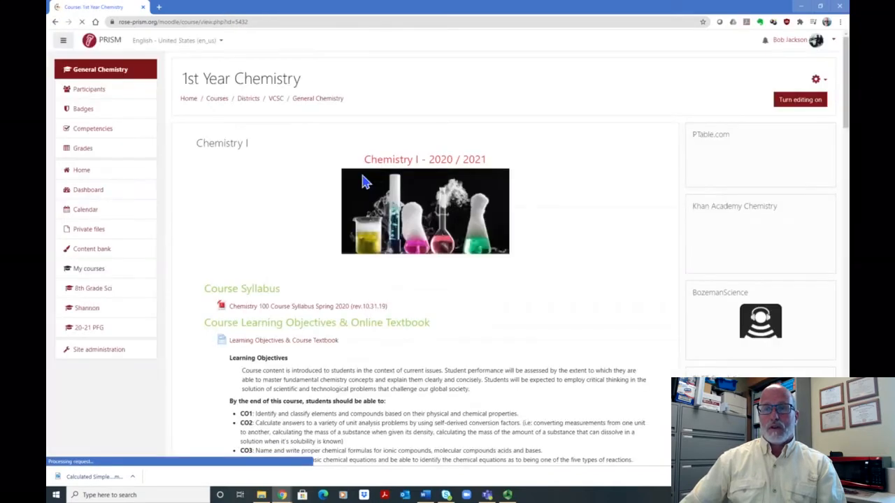
scroll(383, 227, "down", 10)
scroll(383, 227, "down", 12)
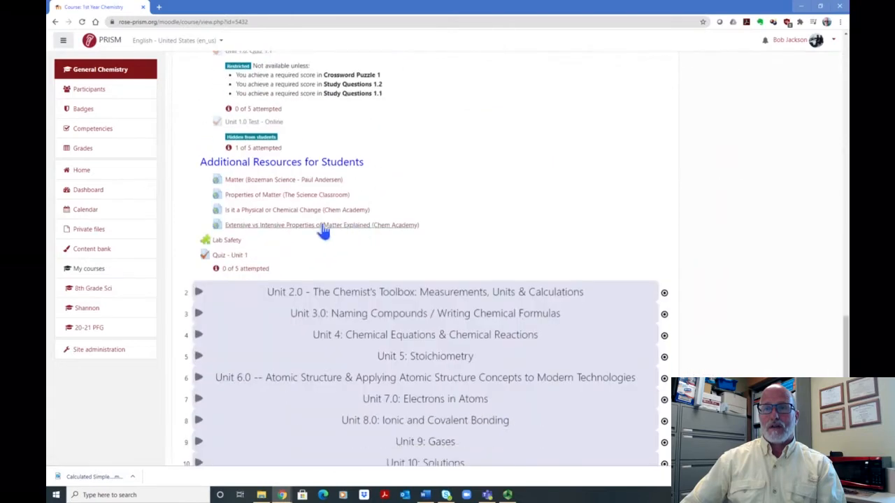
left_click(226, 258)
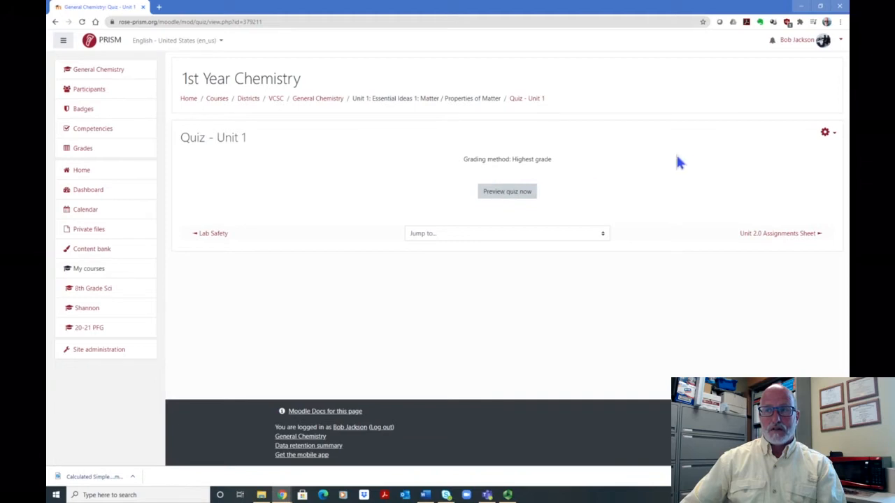
left_click(831, 137)
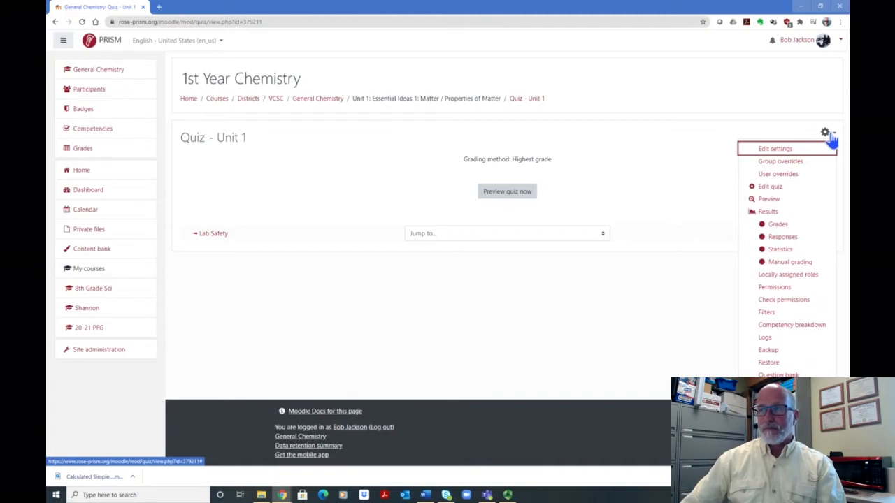
left_click(768, 189)
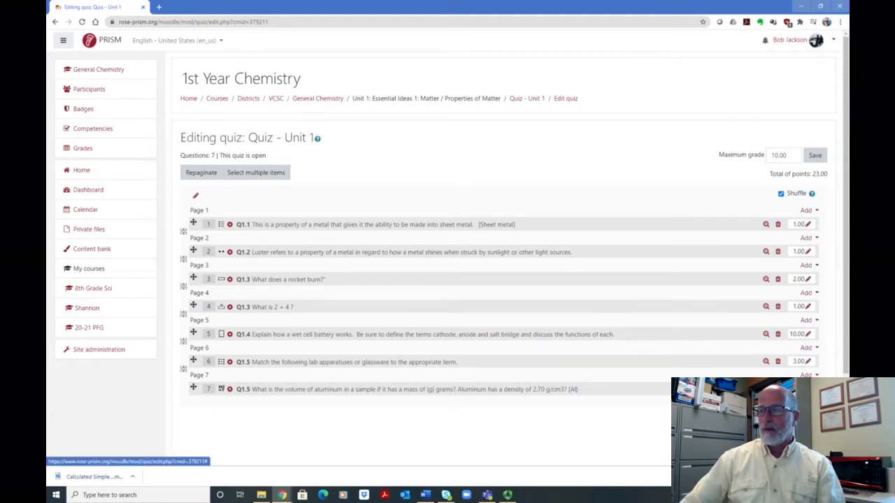
Add a new question of the type Drag and drop onto image to Quiz - Unit 1
left_click(780, 420)
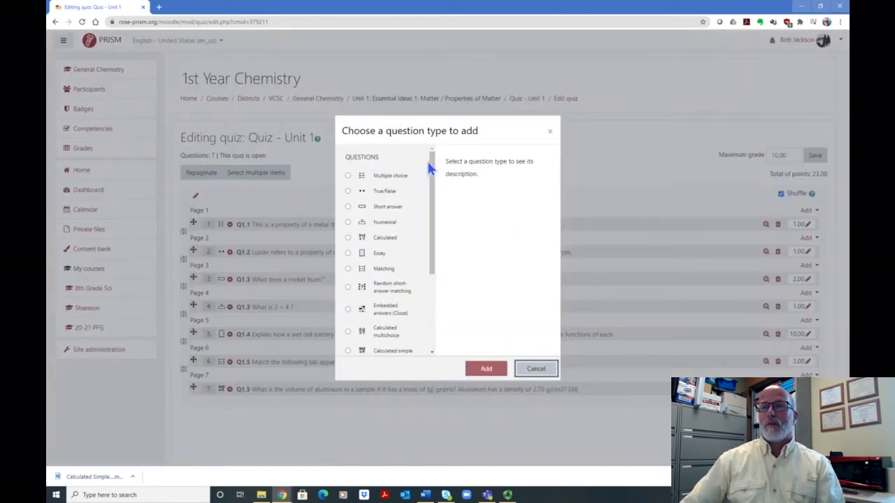
left_click_drag(431, 160, 422, 259)
scroll(431, 214, "down", 1)
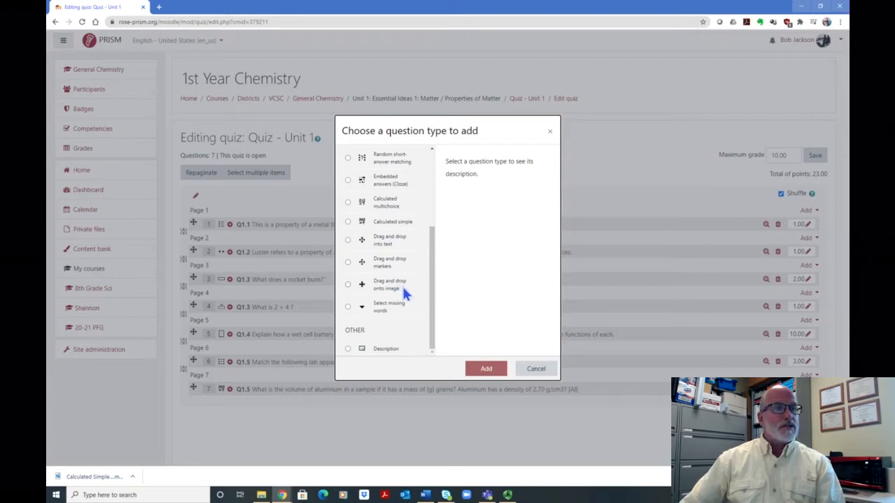
left_click(348, 285)
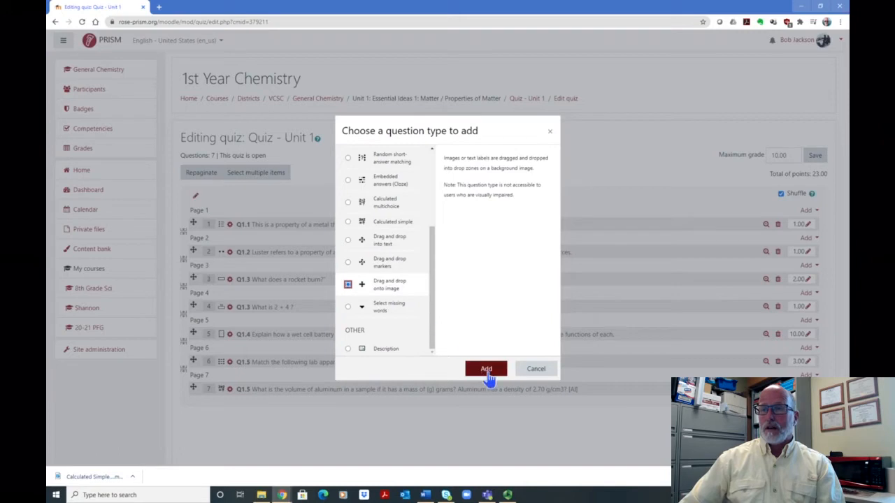
left_click(487, 374)
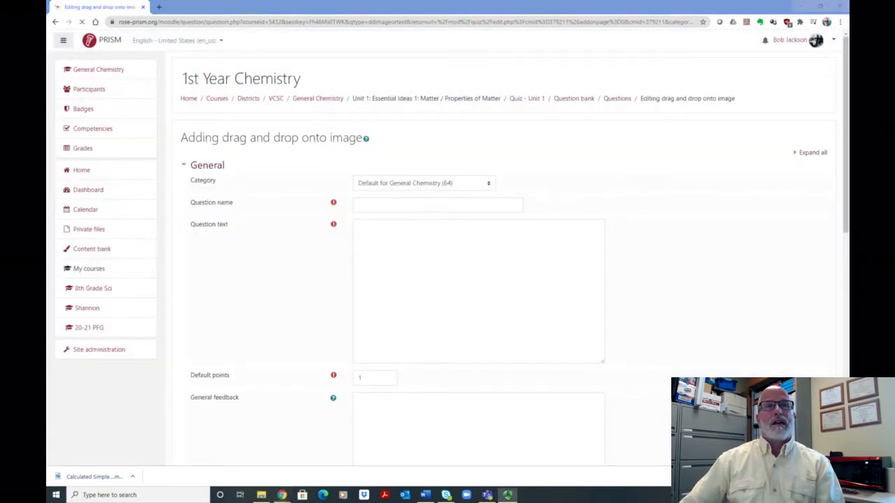
Try the Chemistry I ECA category for the question and switch back to Default for General Chemistry
scroll(586, 193, "down", 2)
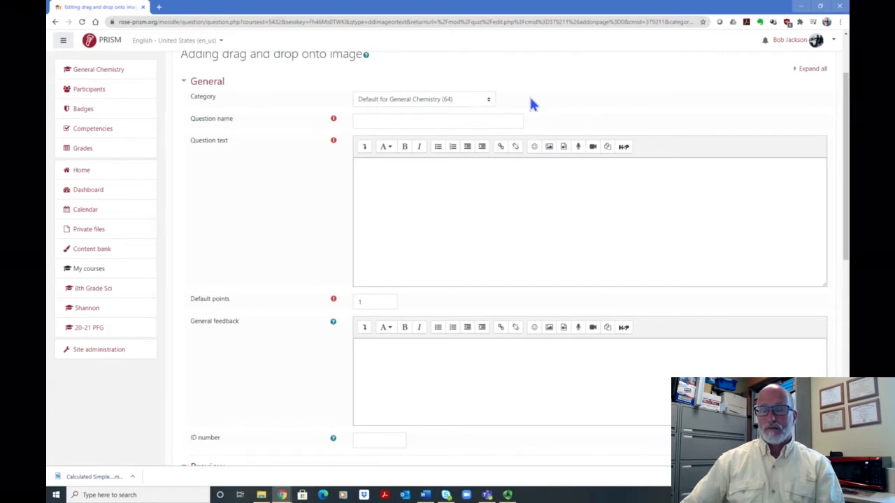
left_click(488, 101)
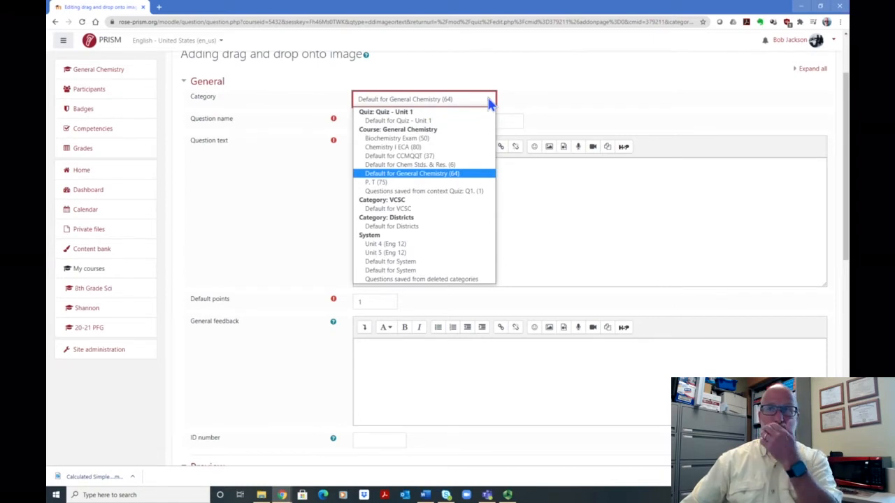
left_click(468, 147)
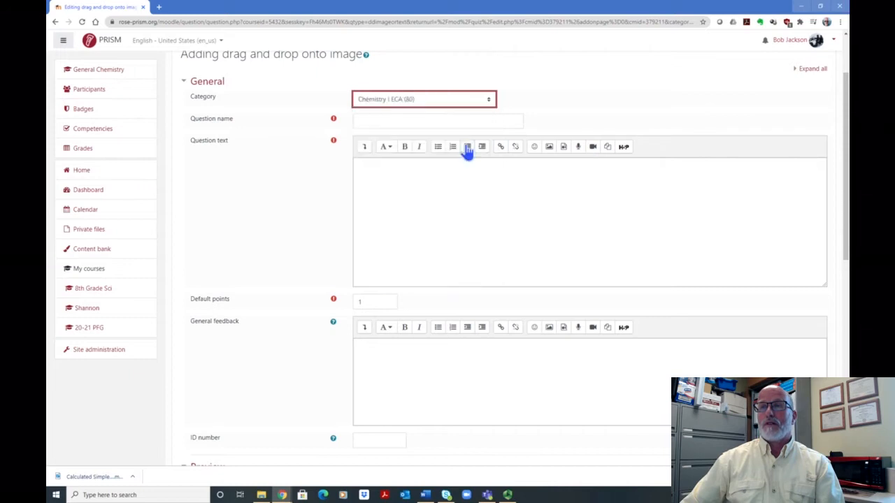
left_click(488, 102)
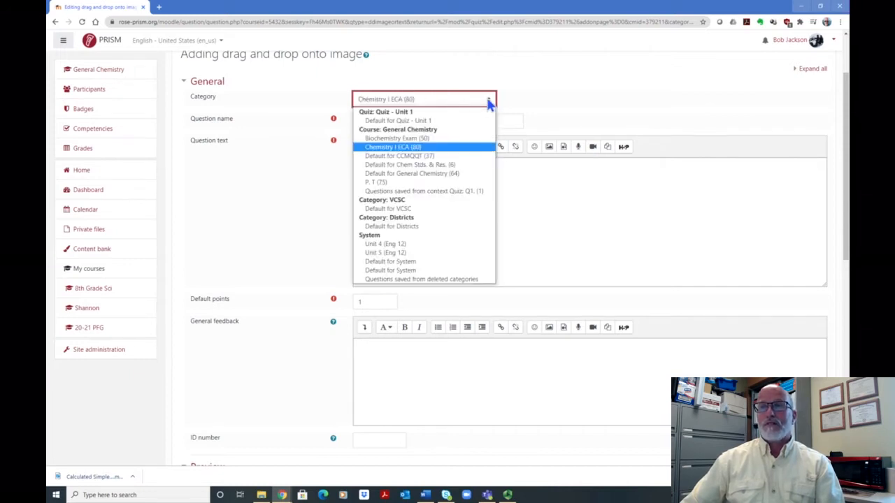
left_click(458, 173)
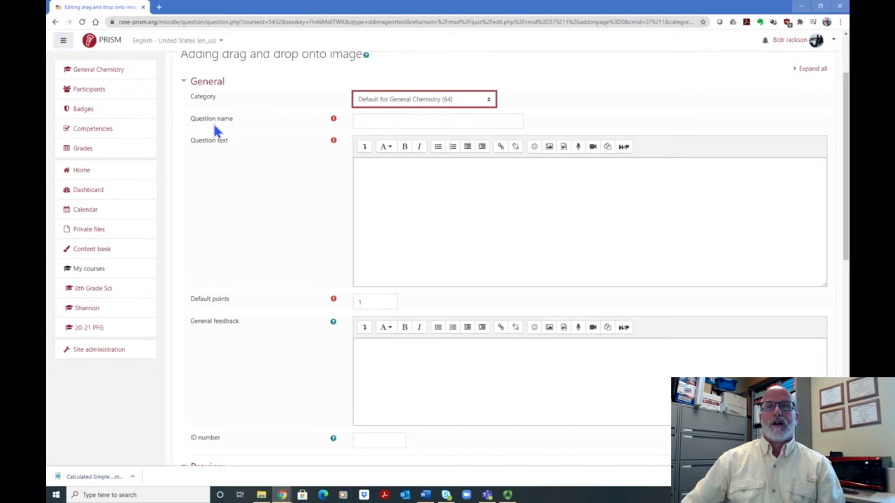
Name the question Q1.7 and paste the copied eye-color Punnett Square instructions as its question text
left_click(362, 119)
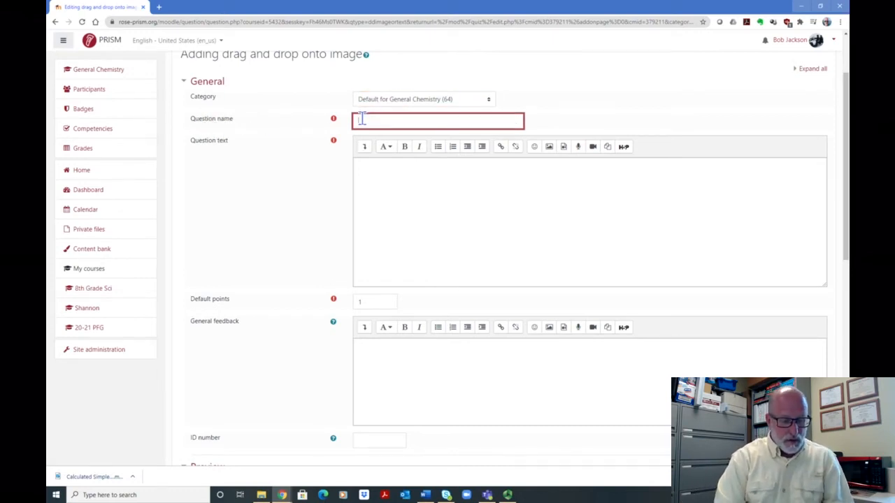
type("Q 17")
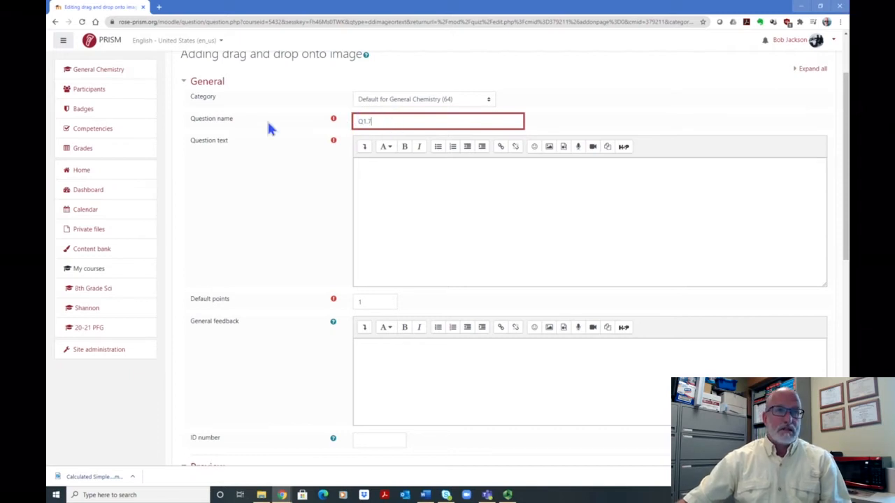
left_click(381, 121)
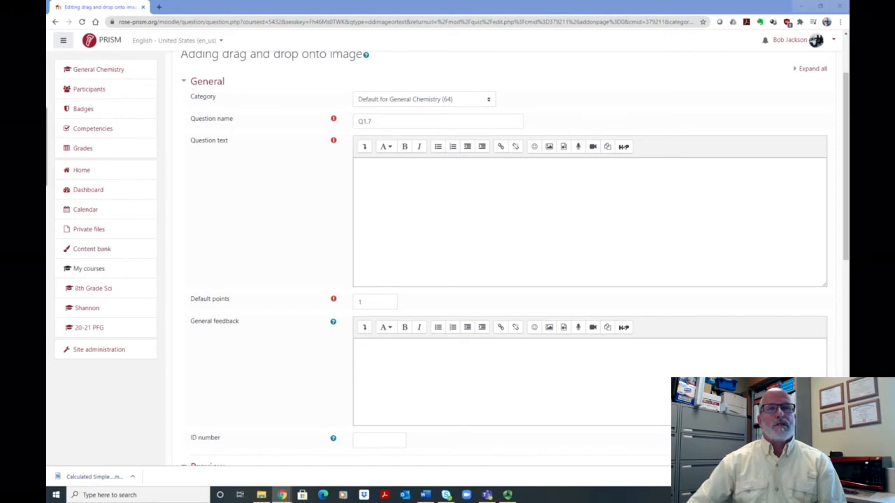
right_click(377, 172)
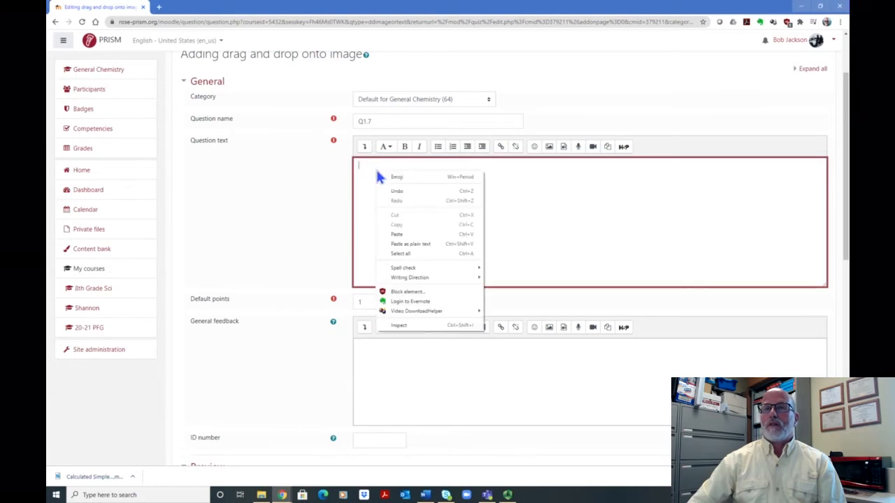
left_click(404, 234)
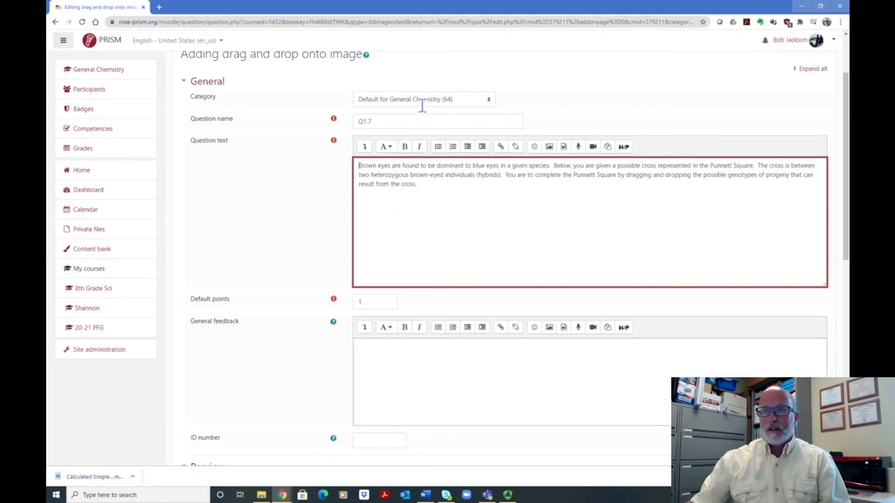
scroll(441, 166, "down", 1)
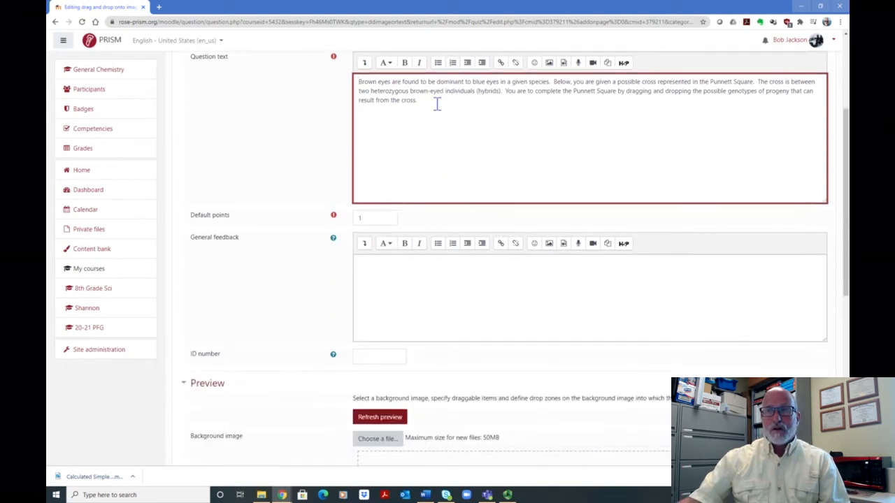
left_click(431, 102)
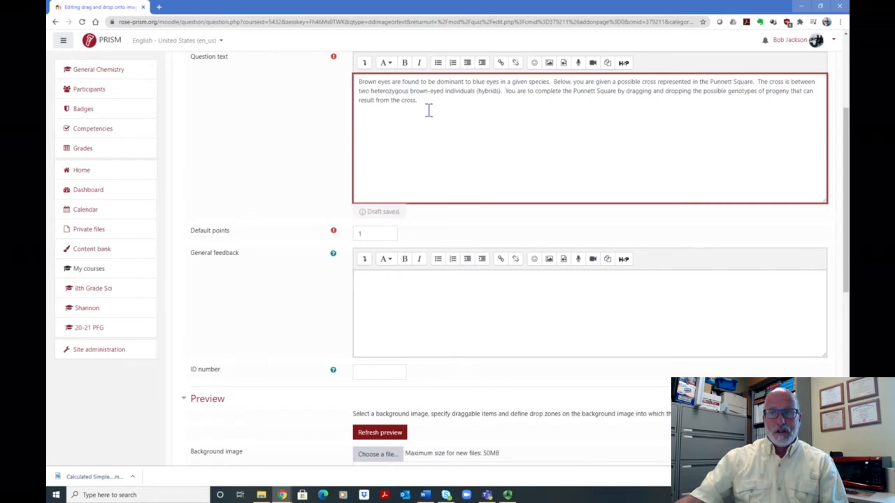
Upload Eyes.jpg from the PRISM Webinars folder as the question's background image
scroll(432, 104, "down", 3)
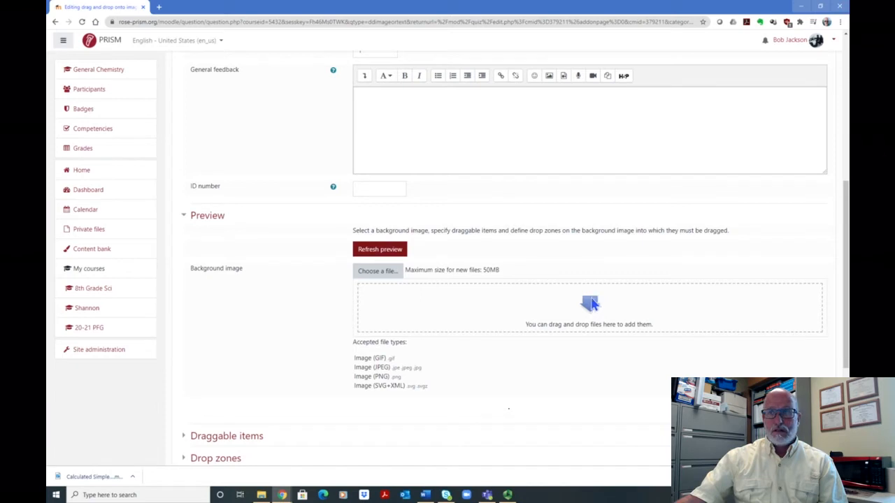
left_click(378, 273)
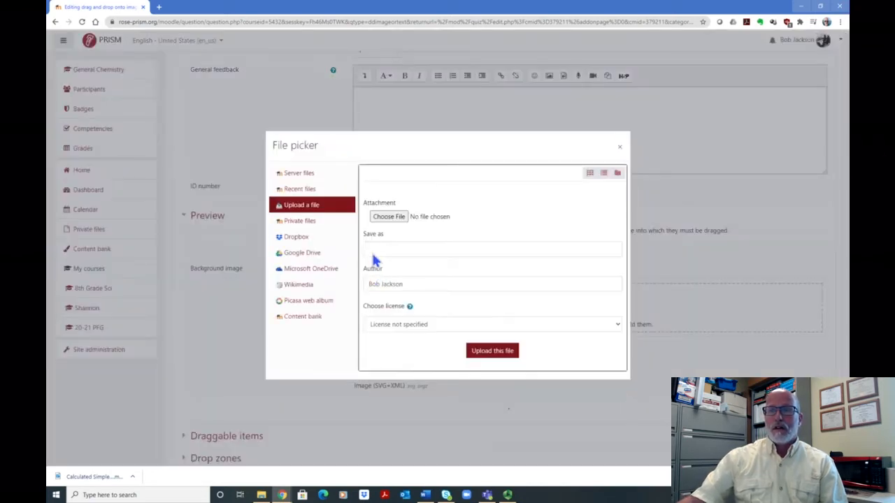
left_click(386, 217)
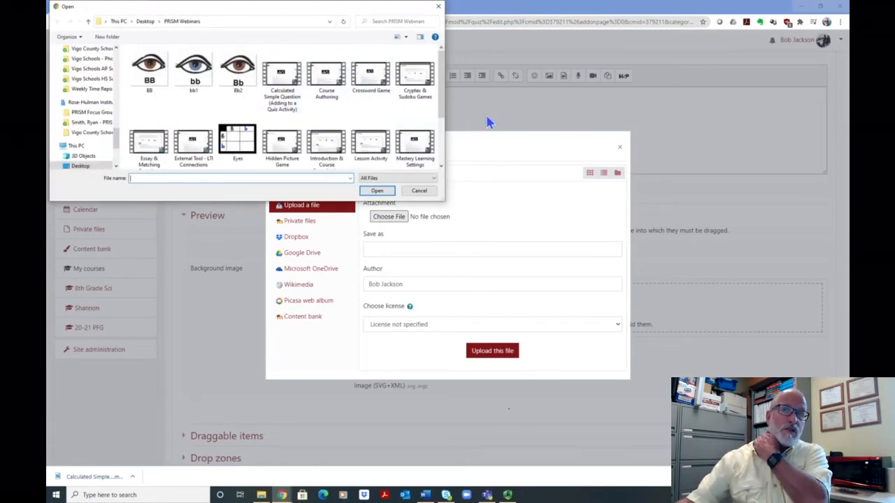
left_click(239, 142)
mouse_move(239, 142)
left_mouse_down()
mouse_move(276, 186)
mouse_move(242, 142)
left_mouse_up()
double_click(242, 142)
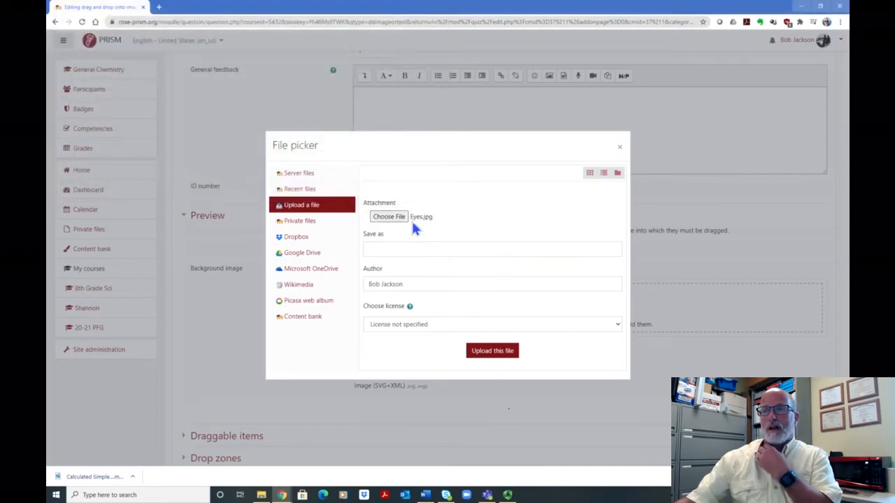
left_click(490, 351)
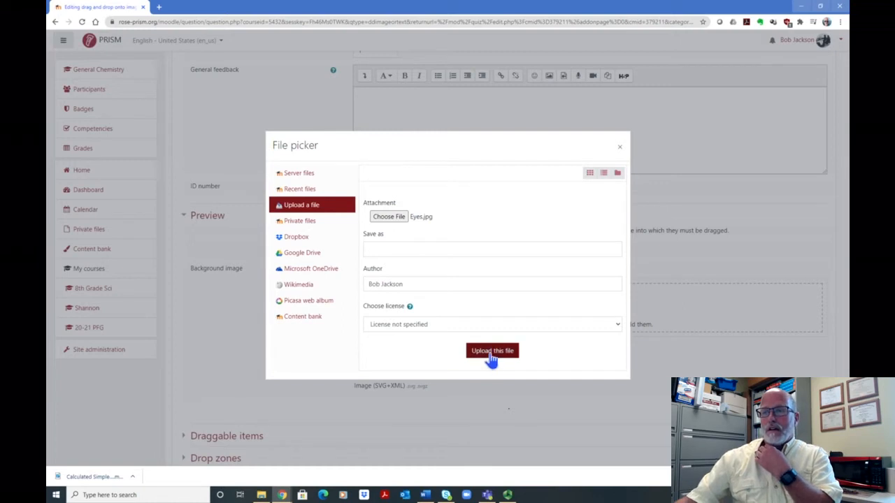
Review the Punnett Square background image in the preview and compare it with the question text
scroll(420, 291, "down", 1)
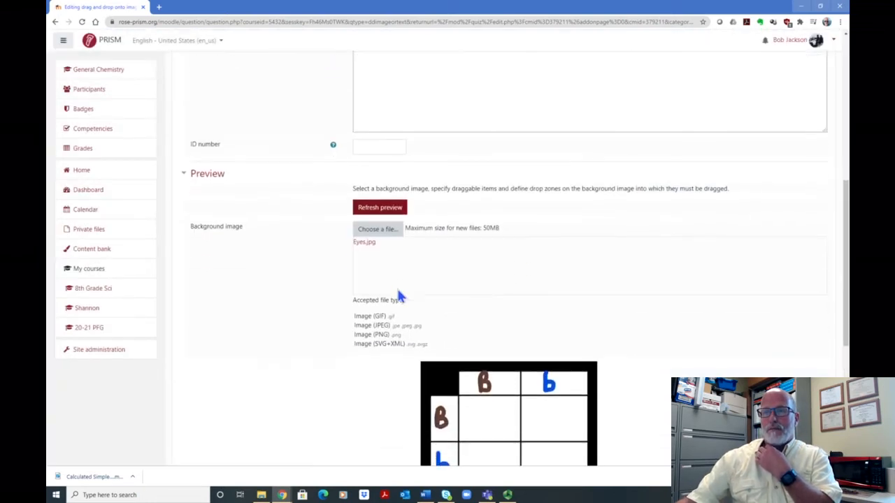
scroll(526, 275, "down", 3)
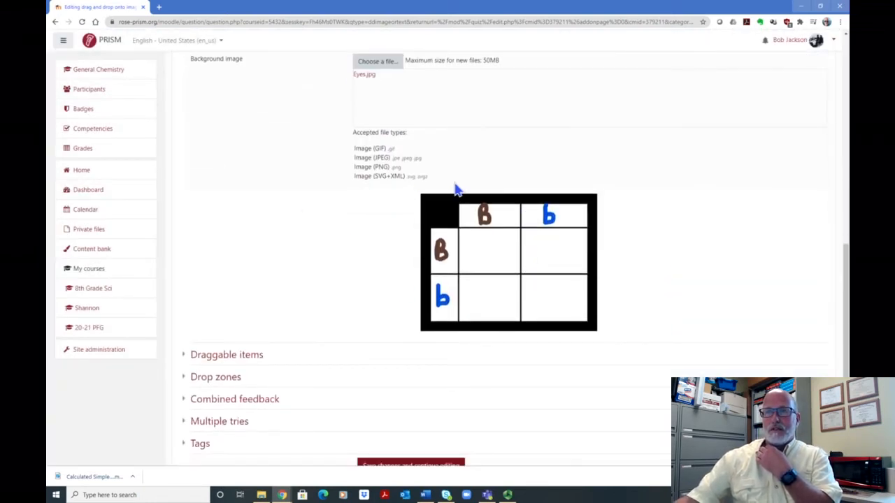
scroll(454, 189, "up", 3)
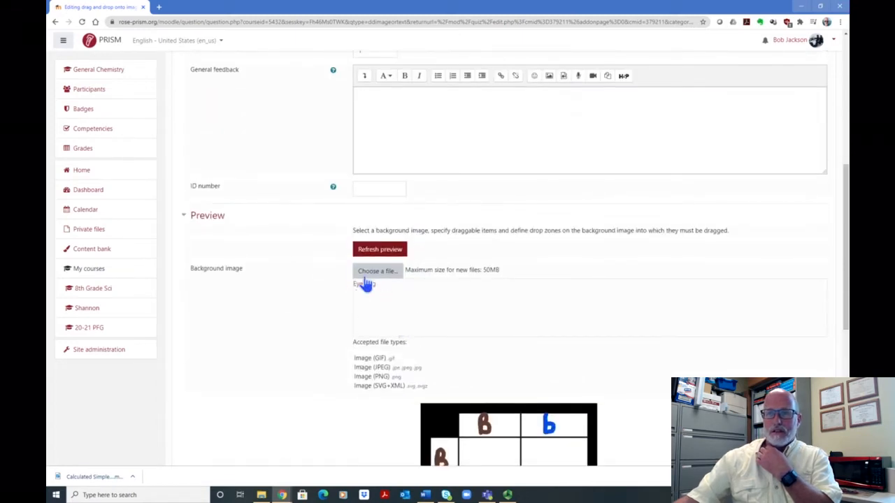
scroll(392, 307, "down", 3)
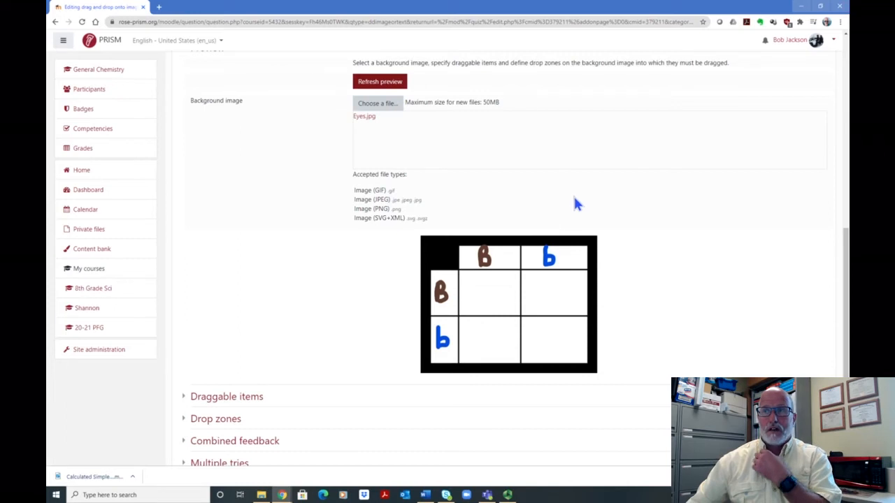
scroll(574, 193, "up", 4)
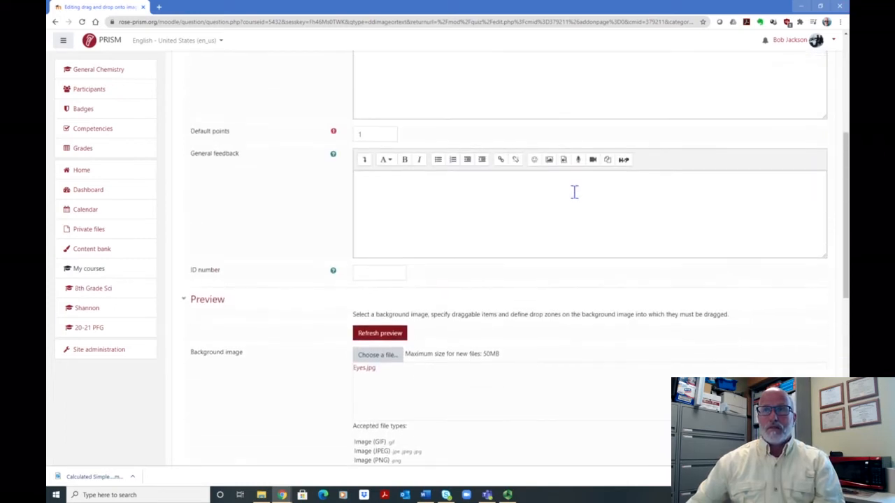
scroll(561, 230, "down", 2)
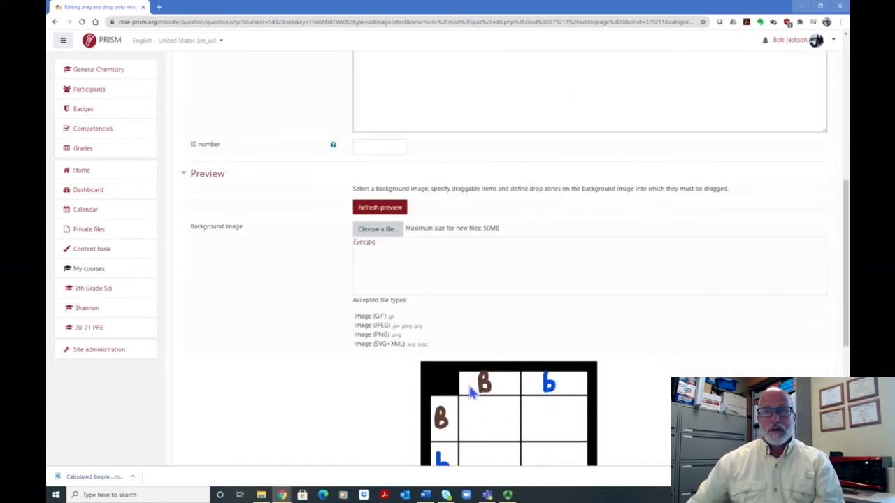
scroll(499, 330, "down", 3)
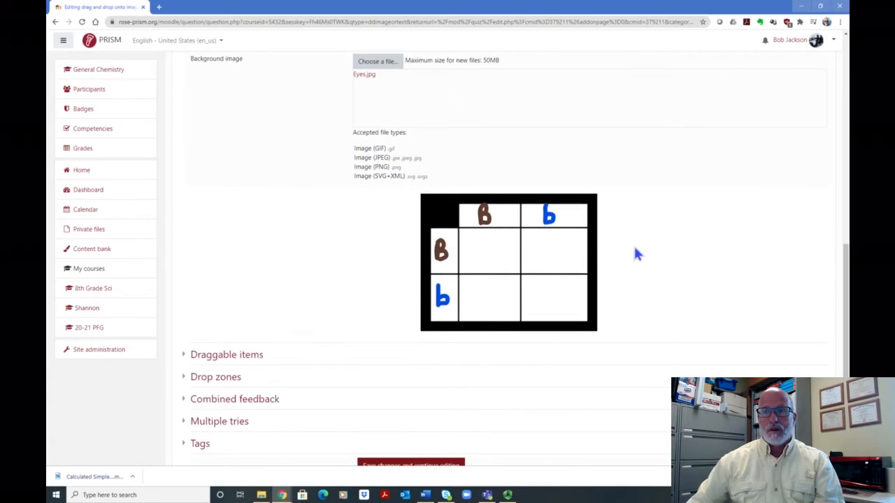
scroll(624, 224, "down", 2)
scroll(613, 240, "up", 4)
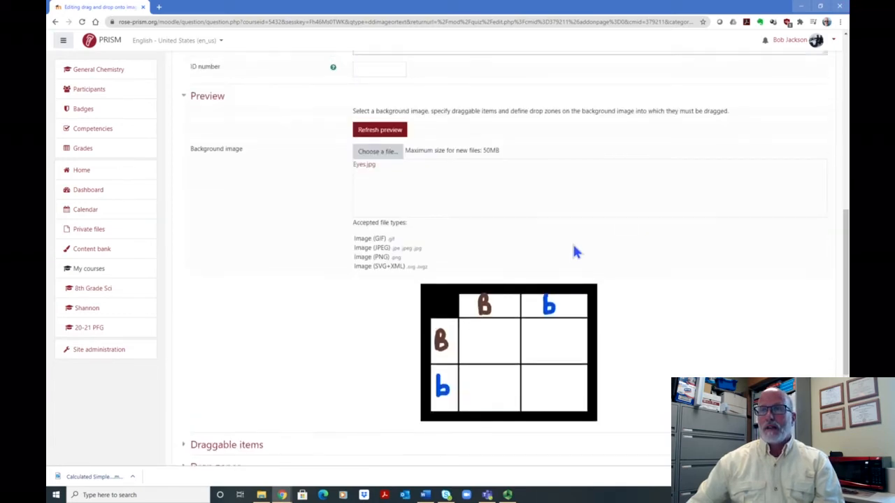
scroll(573, 251, "up", 6)
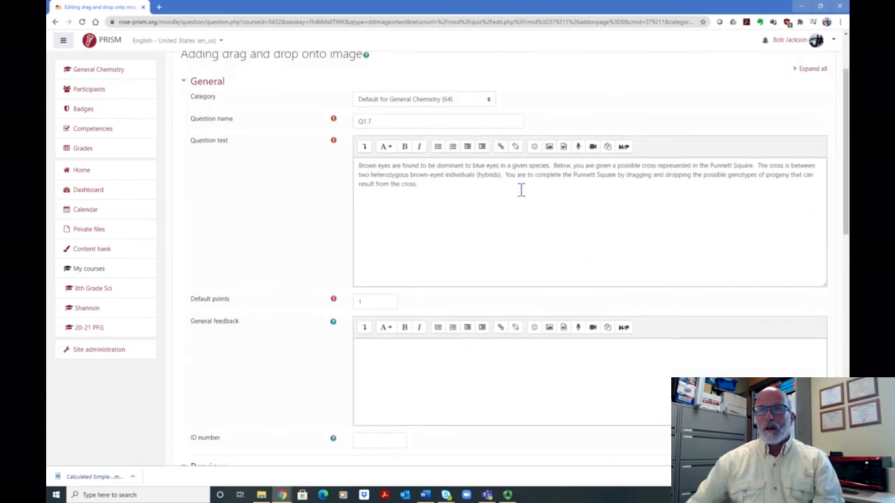
Set the question's default points to 5
scroll(508, 252, "down", 1)
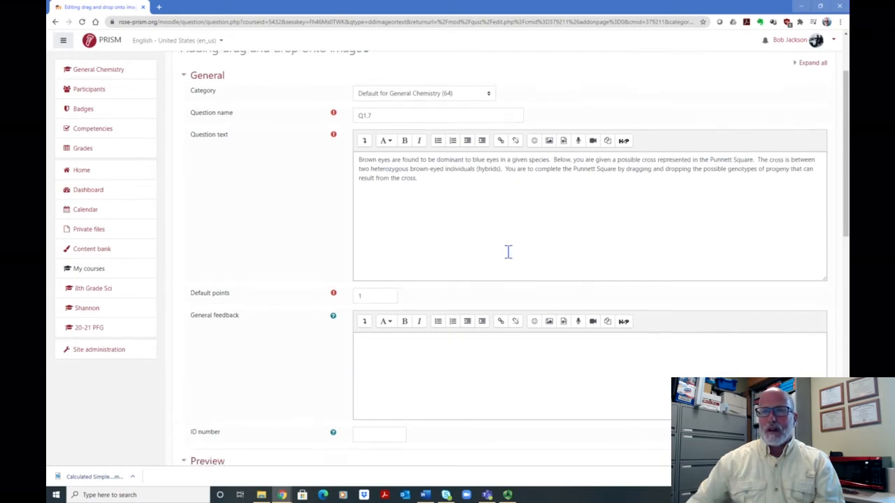
scroll(509, 252, "down", 2)
left_click(374, 177)
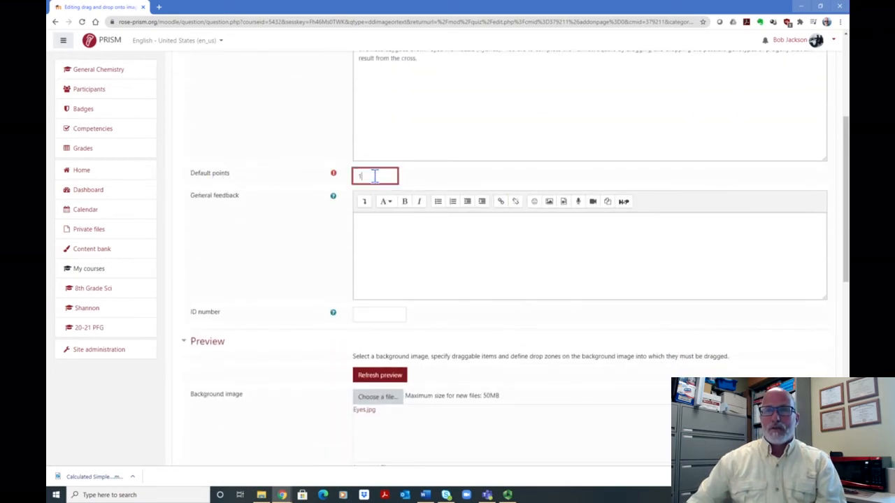
key("BackSpace")
type("5")
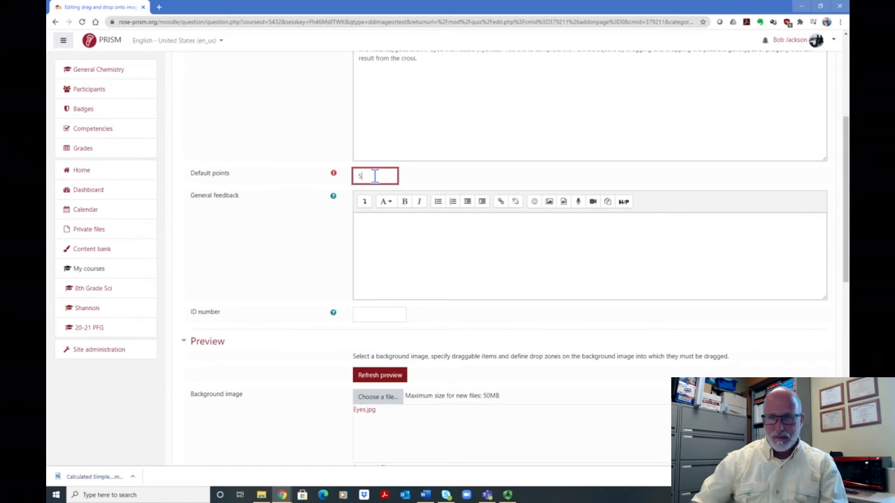
left_click(420, 220)
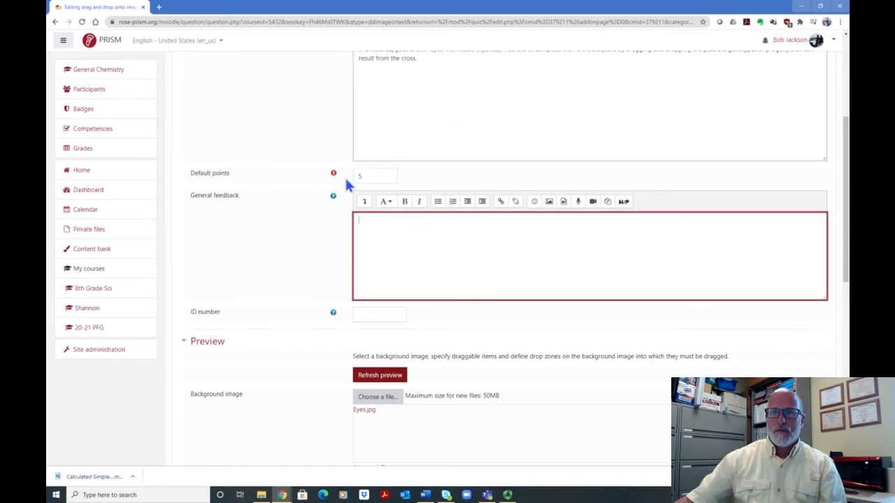
Look over the general feedback, ID number and preview sections down to the Draggable items and Drop zones headings
scroll(494, 152, "down", 1)
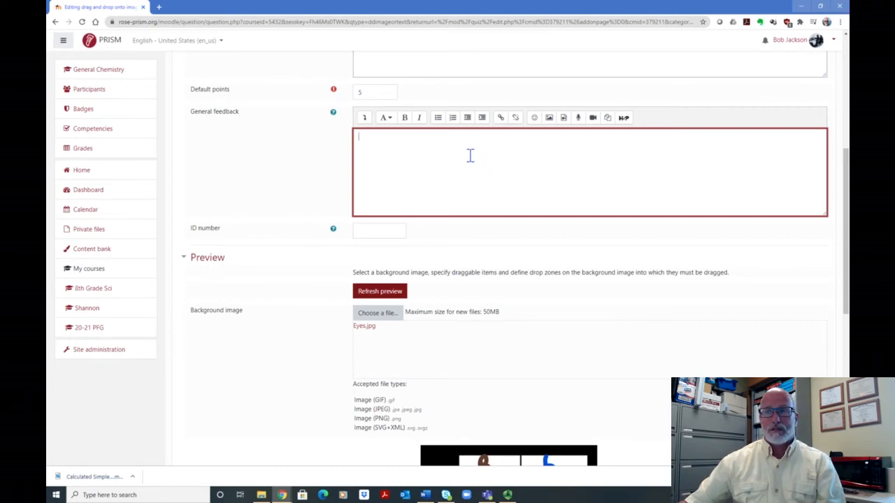
scroll(471, 155, "down", 1)
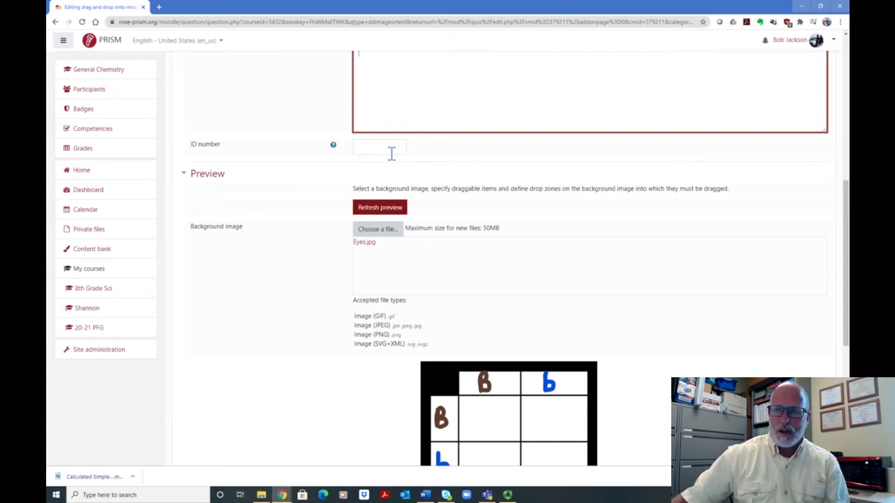
scroll(441, 171, "down", 2)
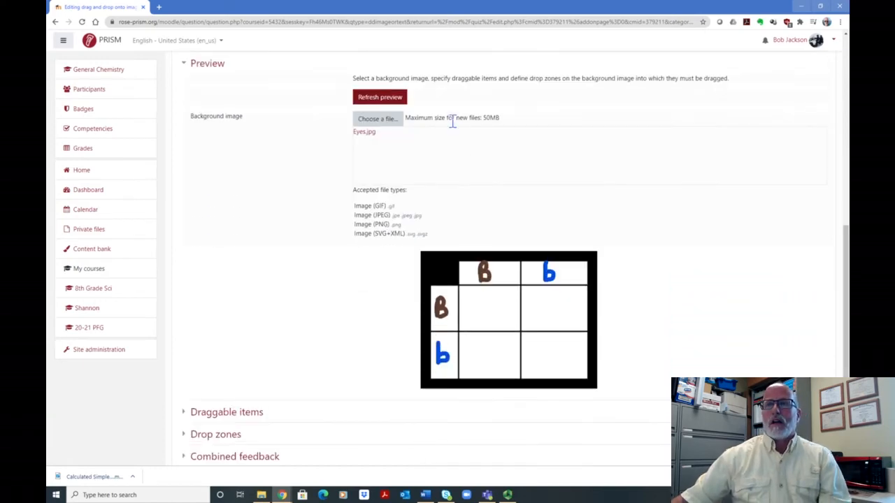
scroll(459, 119, "up", 1)
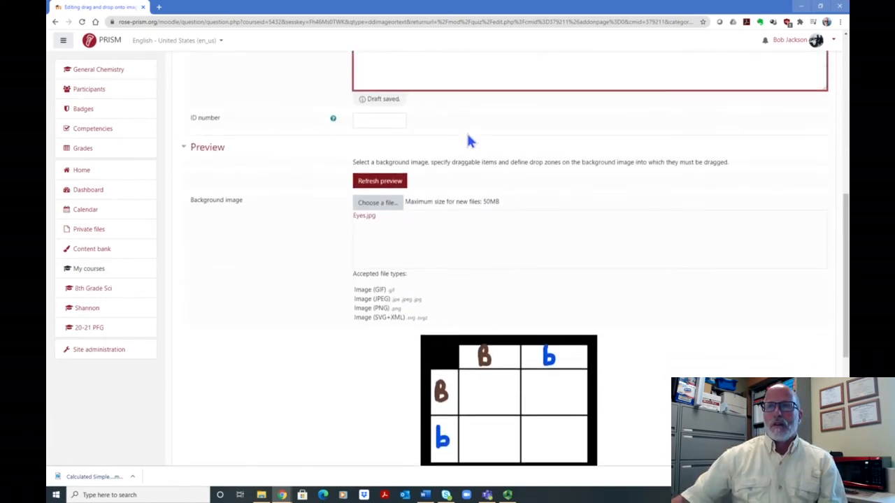
scroll(469, 140, "down", 3)
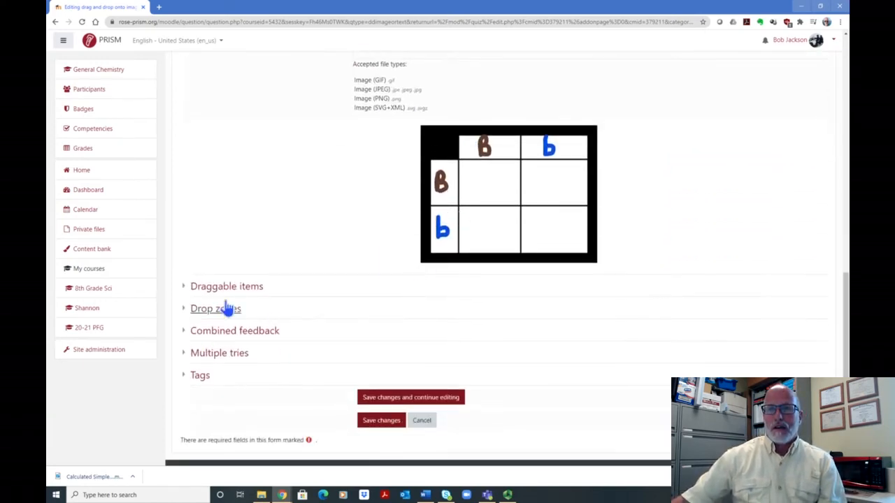
Expand the Draggable items section and choose Draggable image as the type of draggable item 1
left_click(234, 288)
scroll(677, 272, "down", 2)
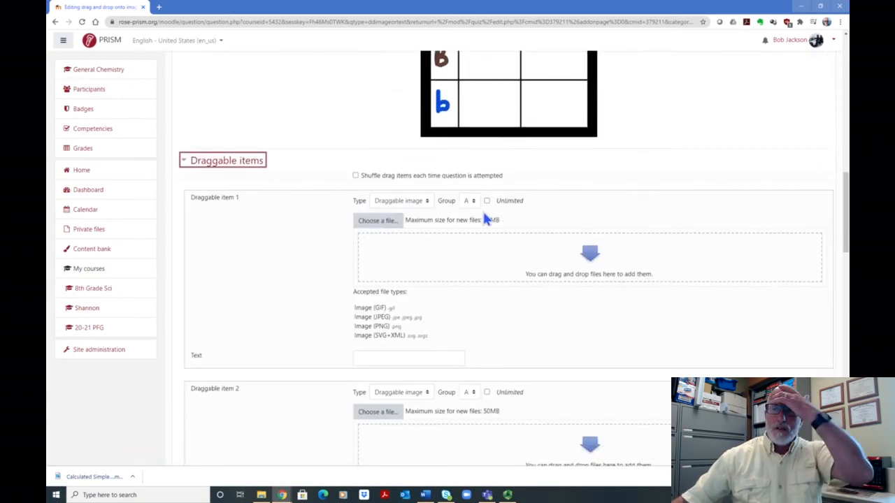
left_click(426, 201)
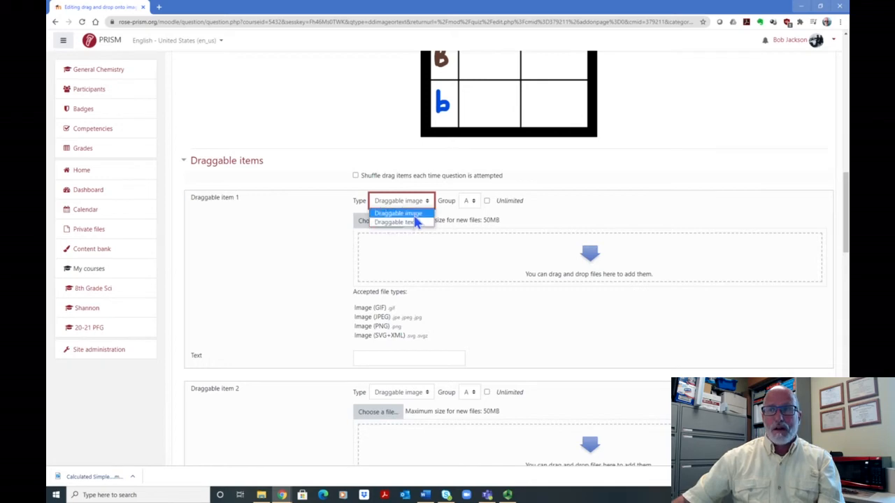
left_click(406, 213)
Look through the draggable item slots and compare them with the empty cells of the Punnett Square background
scroll(515, 222, "down", 2)
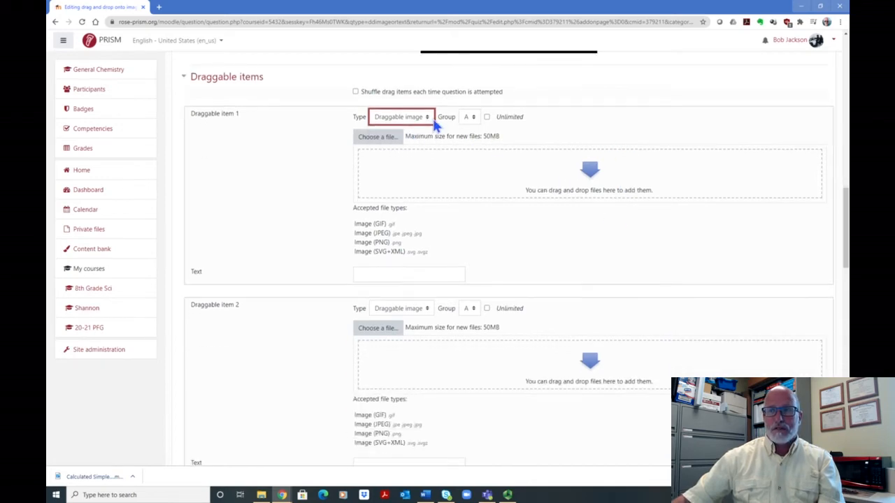
scroll(407, 232, "down", 2)
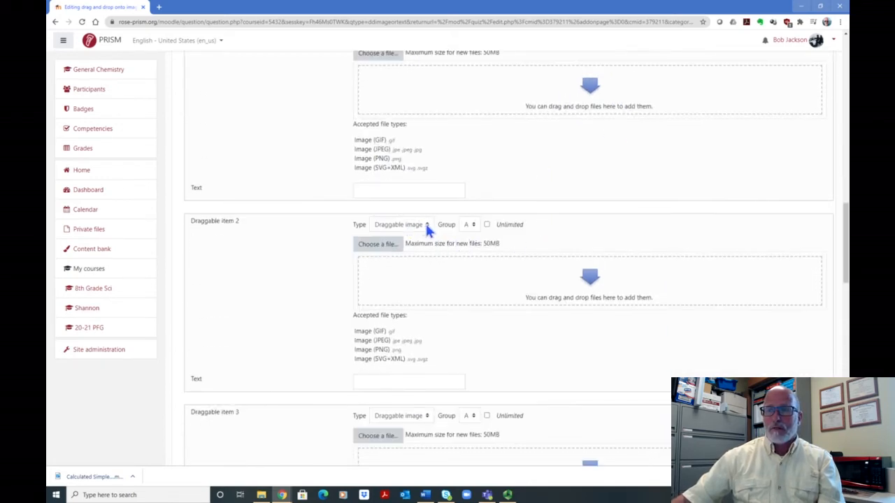
scroll(429, 358, "down", 2)
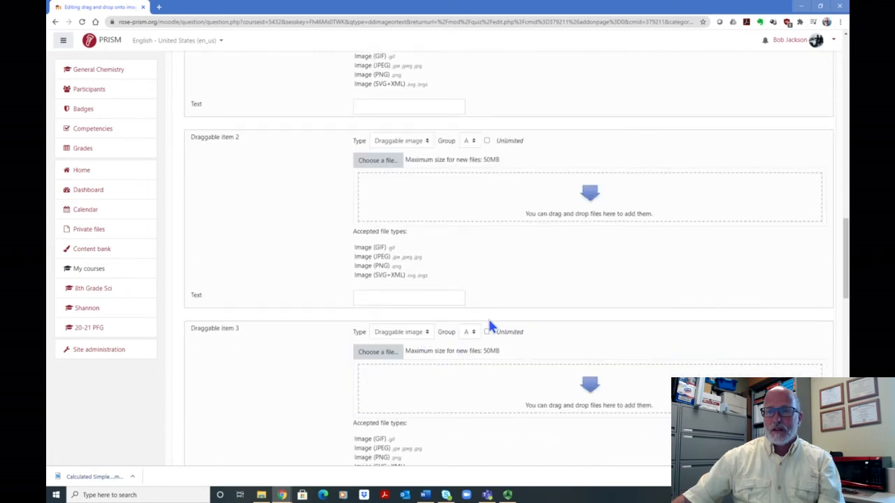
scroll(488, 323, "down", 6)
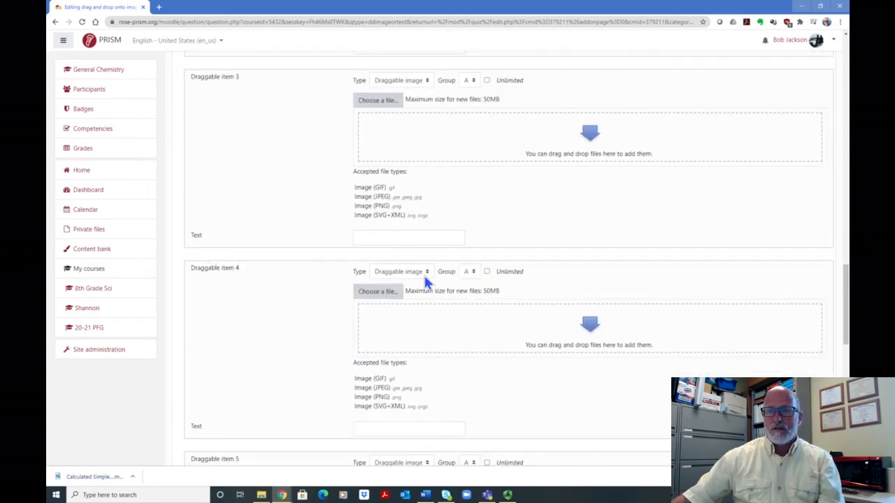
scroll(422, 277, "up", 1)
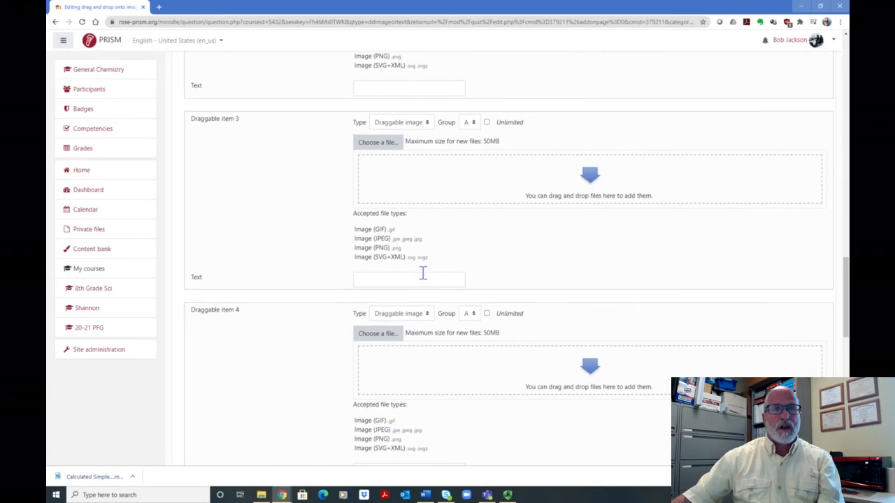
scroll(439, 251, "up", 10)
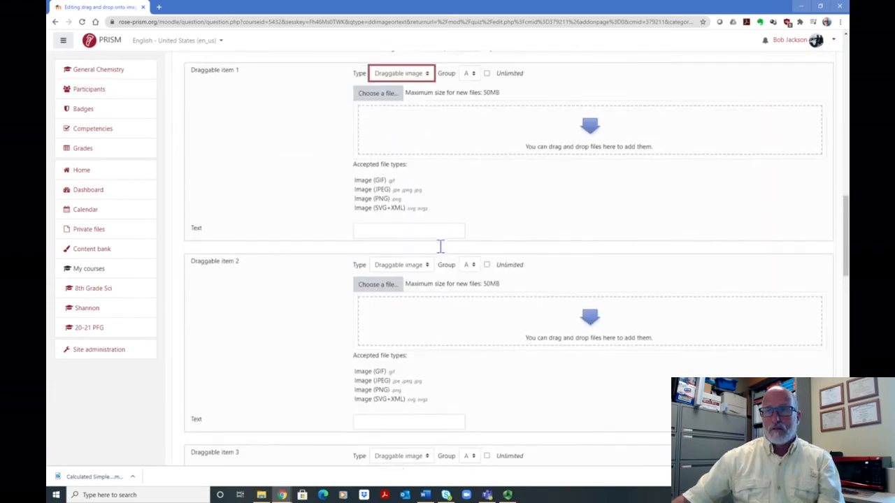
scroll(497, 231, "up", 3)
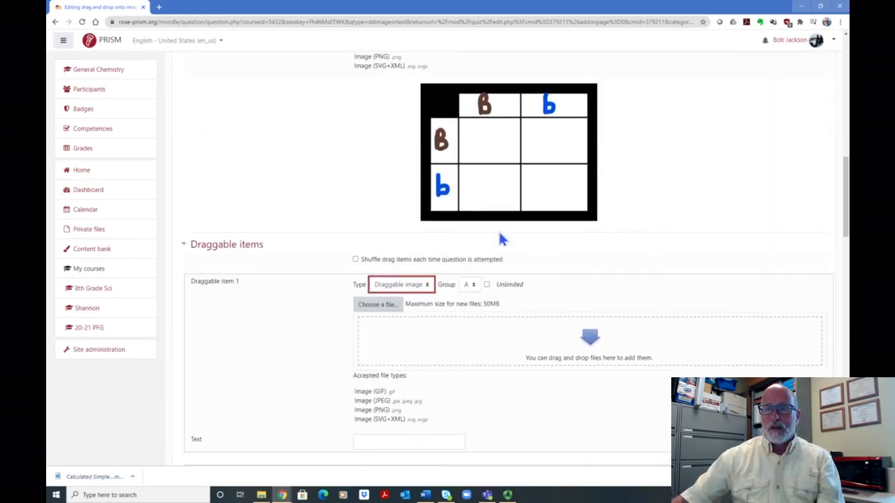
scroll(592, 227, "up", 2)
scroll(591, 227, "down", 10)
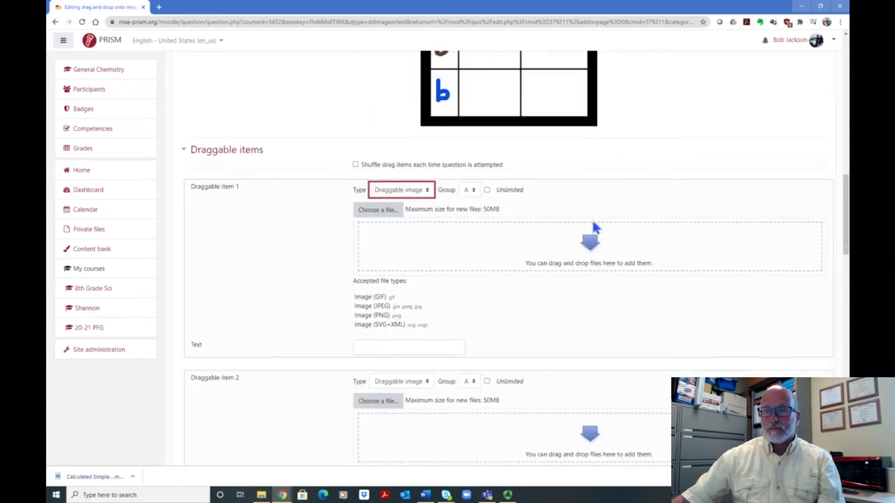
scroll(592, 227, "up", 10)
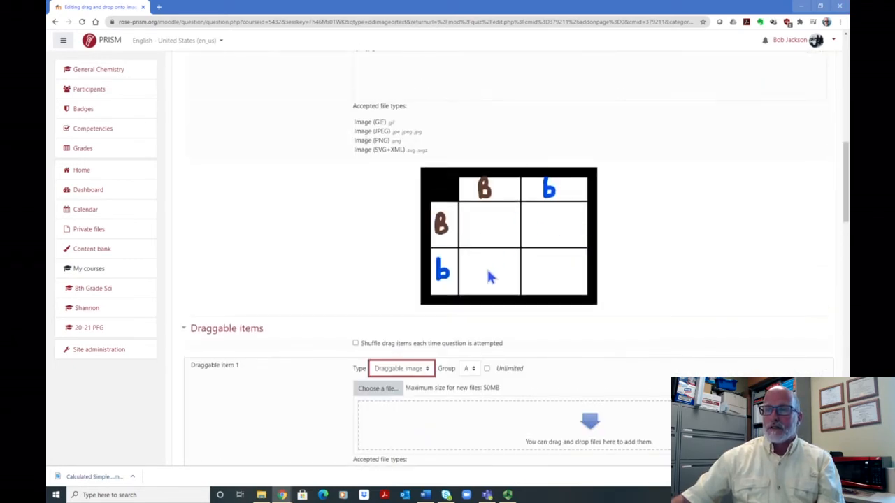
scroll(615, 217, "down", 3)
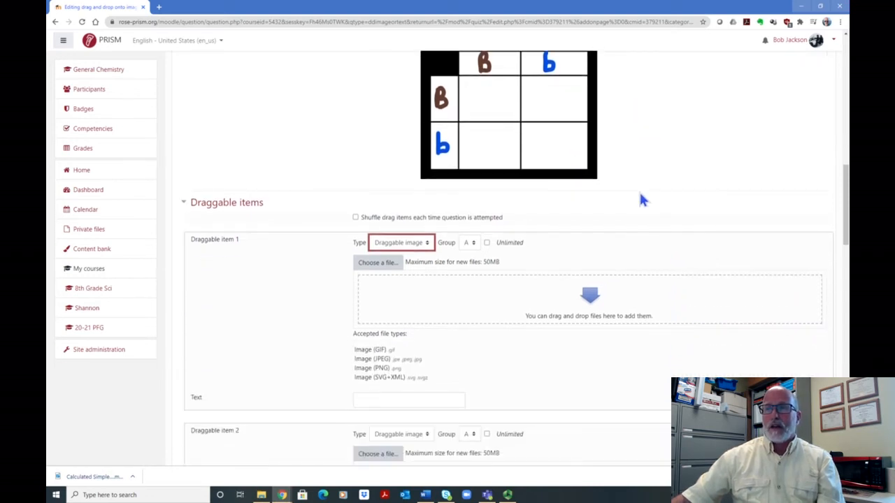
scroll(636, 203, "down", 2)
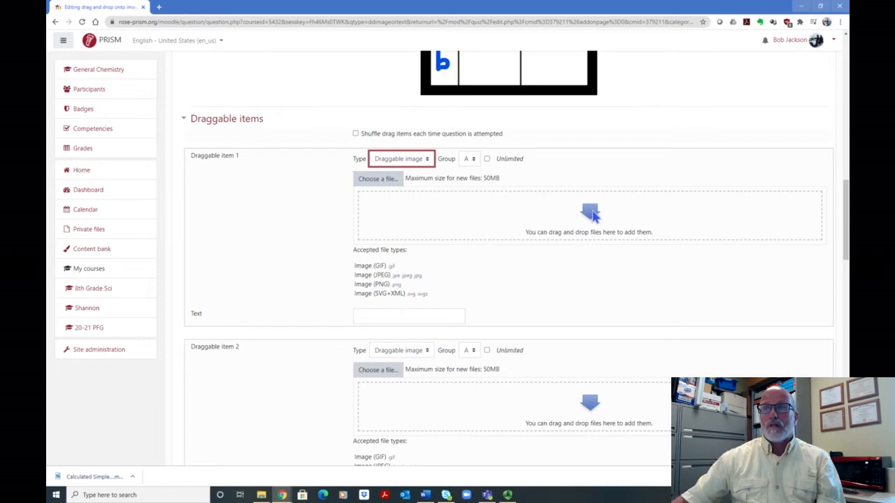
Upload BB.jpg from the PRISM Webinars folder as the image for draggable item 1
left_click(383, 179)
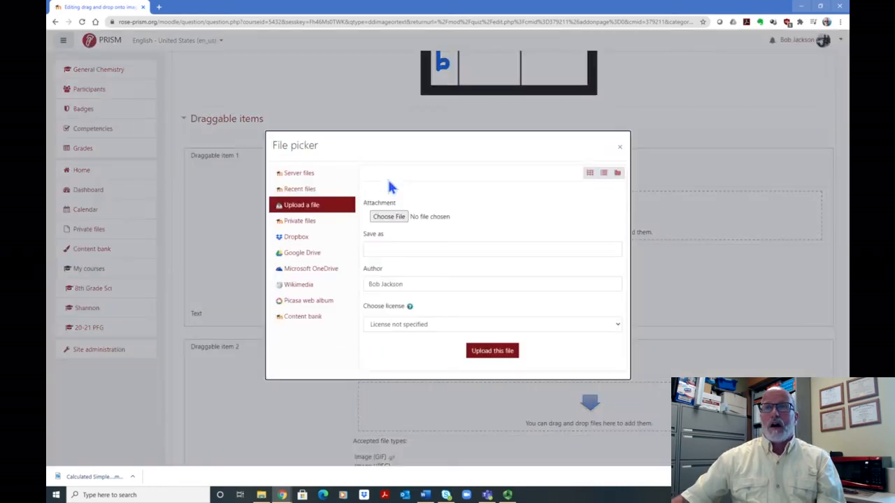
left_click(388, 219)
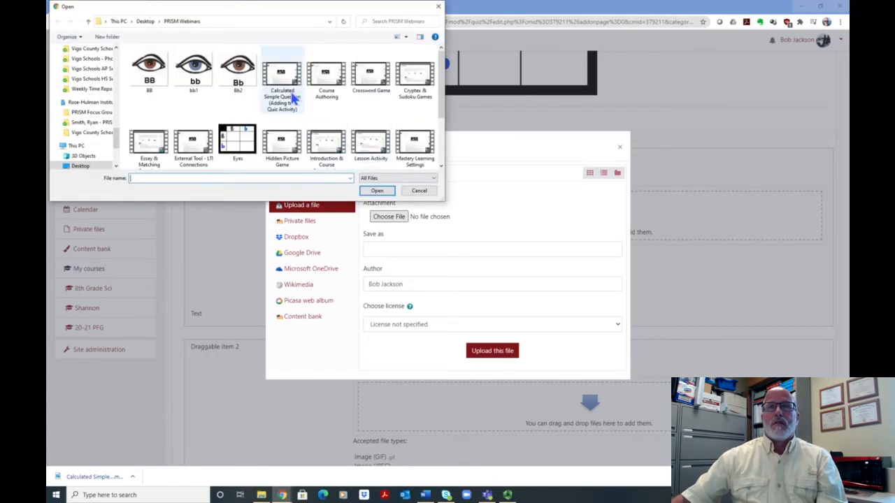
left_click(156, 79)
double_click(156, 78)
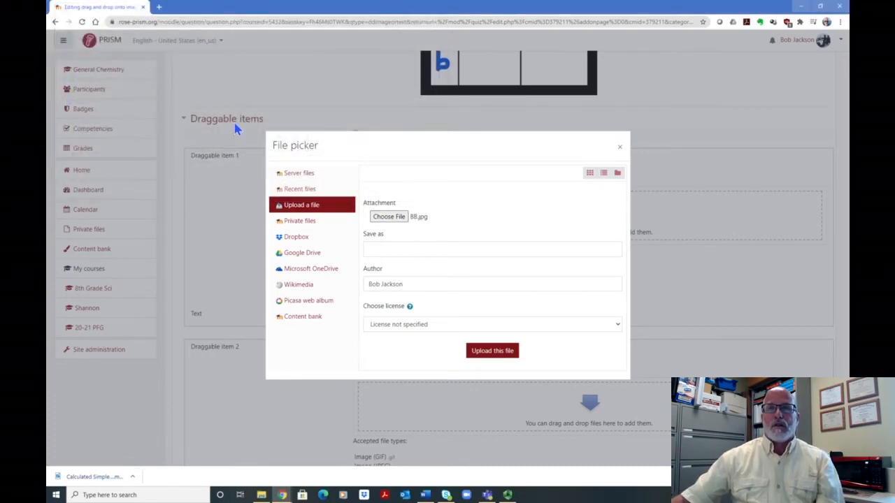
left_click(486, 350)
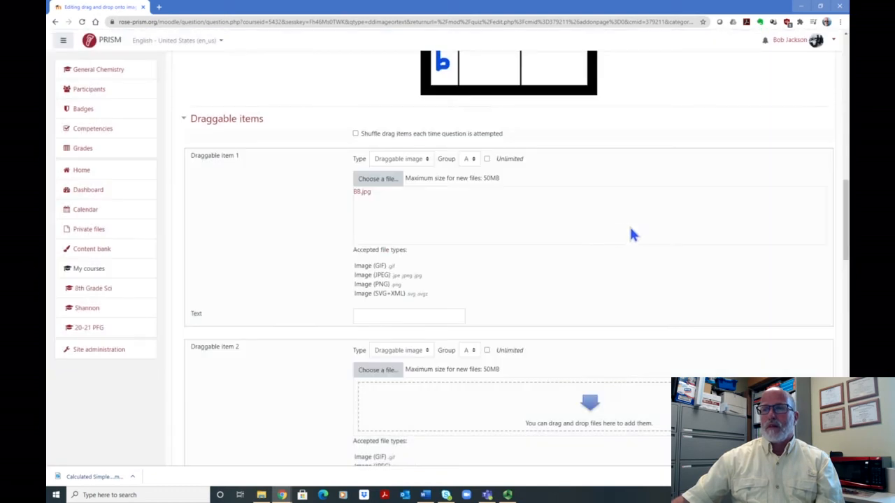
Upload bb1.jpg from the PRISM Webinars folder as the image for draggable item 2
scroll(633, 224, "down", 1)
scroll(633, 228, "down", 1)
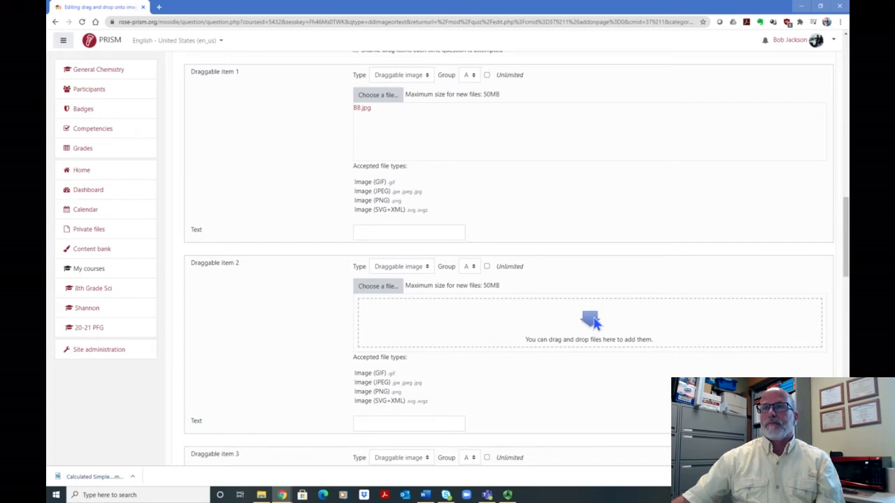
left_click(375, 287)
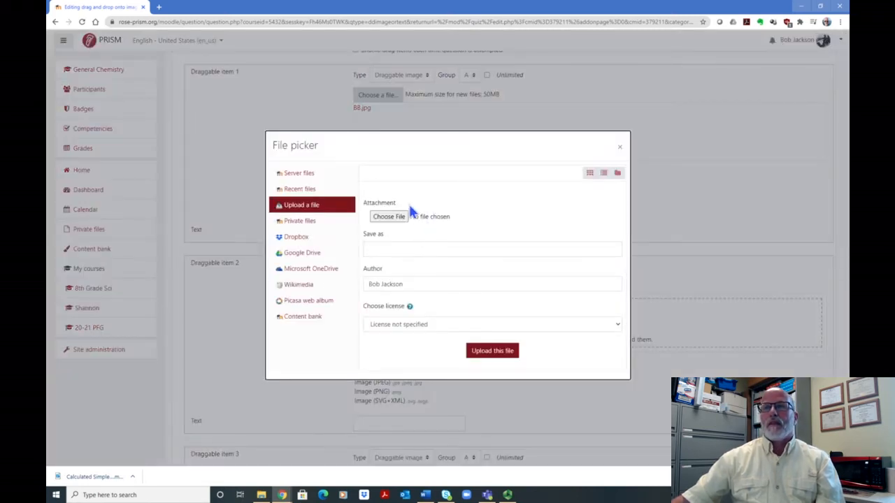
left_click(393, 217)
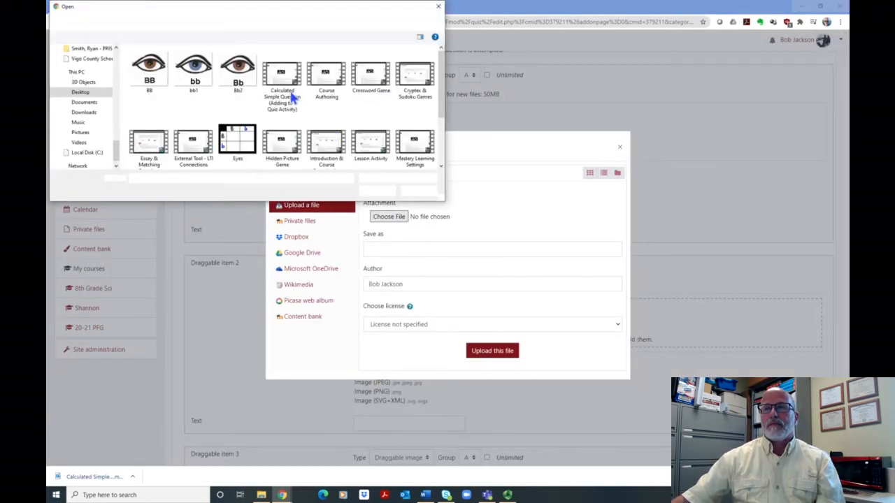
double_click(194, 70)
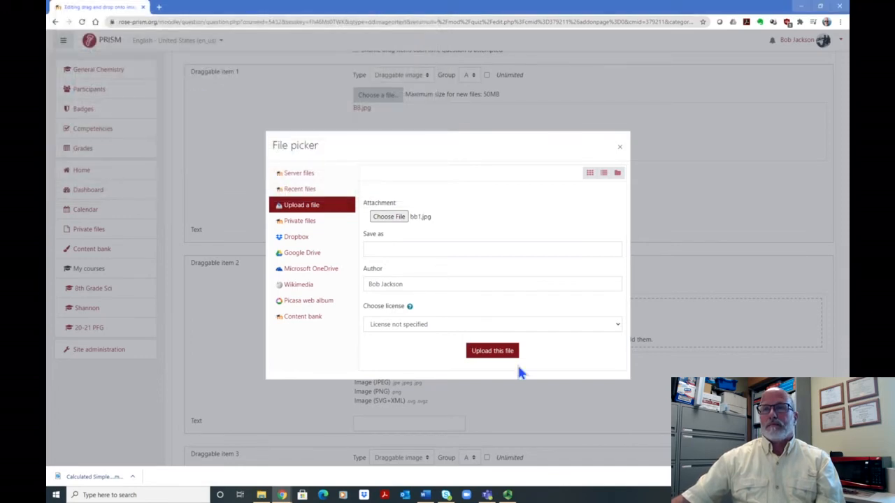
left_click(507, 351)
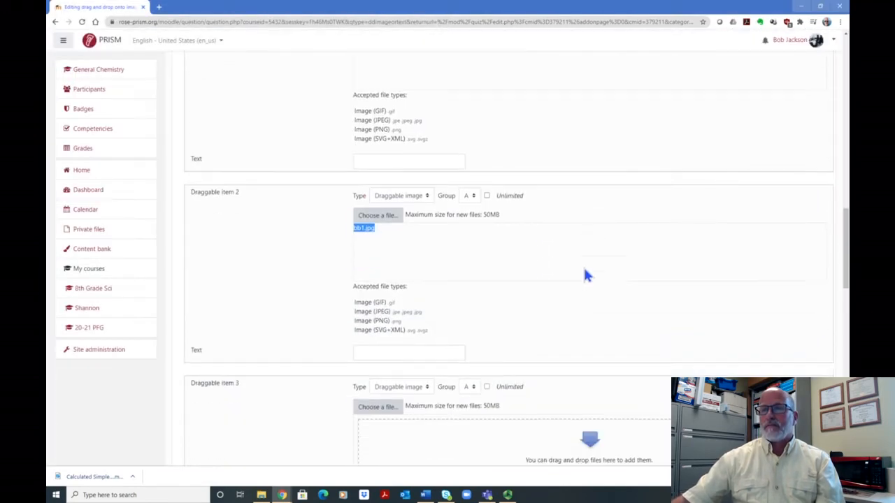
Upload Bb2.jpg from the PRISM Webinars folder as the image for draggable item 3
scroll(583, 265, "down", 2)
scroll(553, 241, "up", 3)
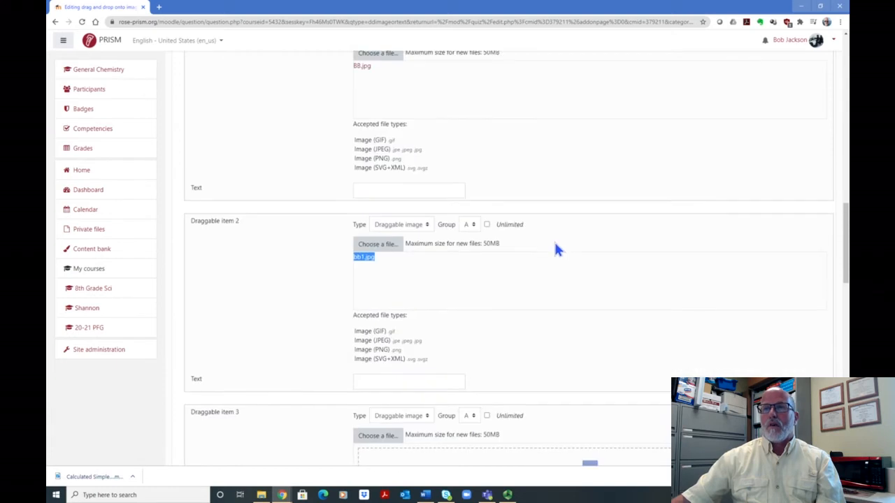
scroll(555, 244, "up", 2)
scroll(555, 244, "down", 3)
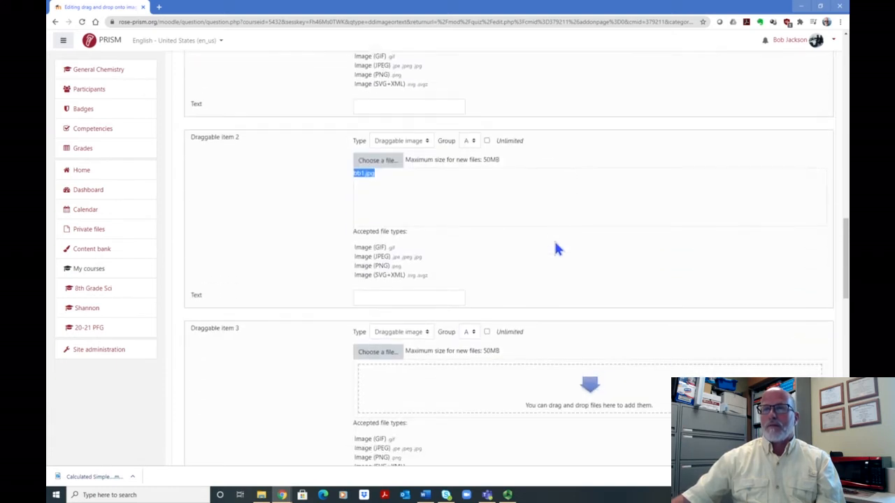
scroll(556, 249, "down", 3)
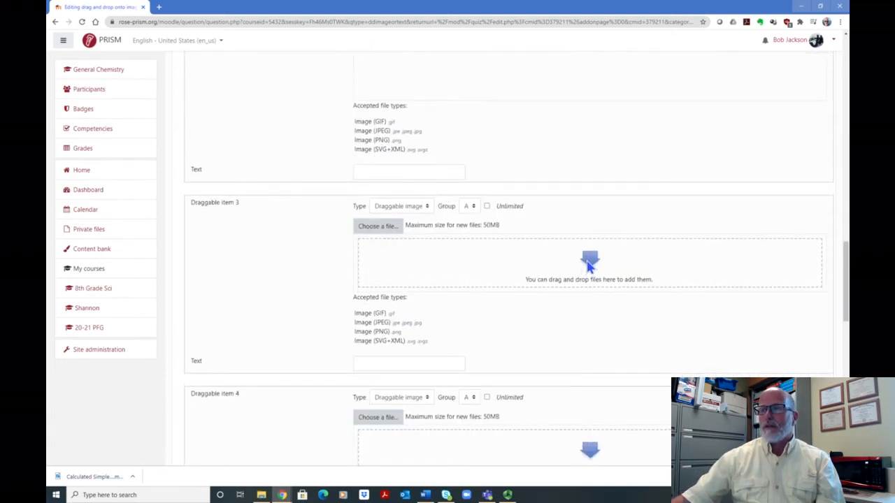
left_click(381, 226)
left_click(400, 216)
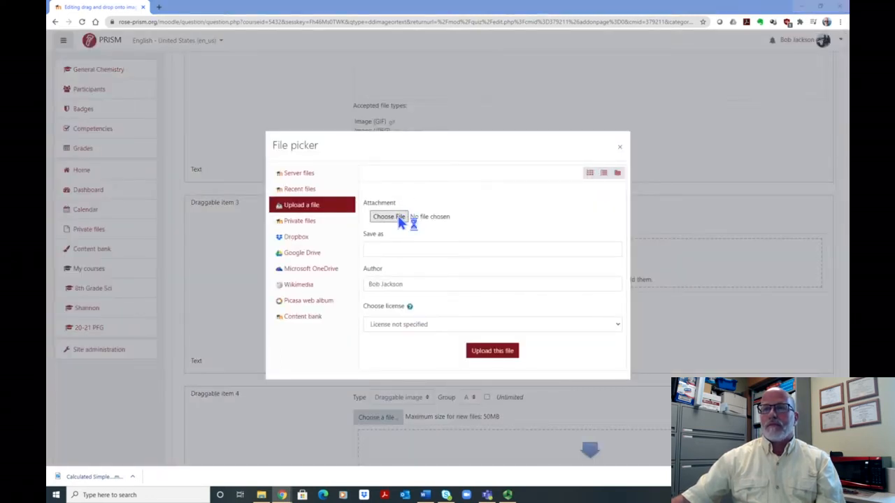
left_click(238, 69)
left_click(384, 190)
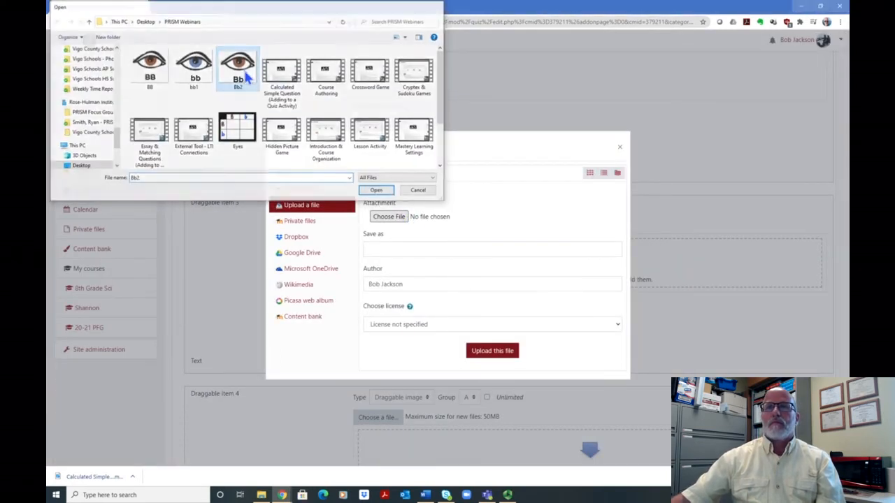
left_click(495, 354)
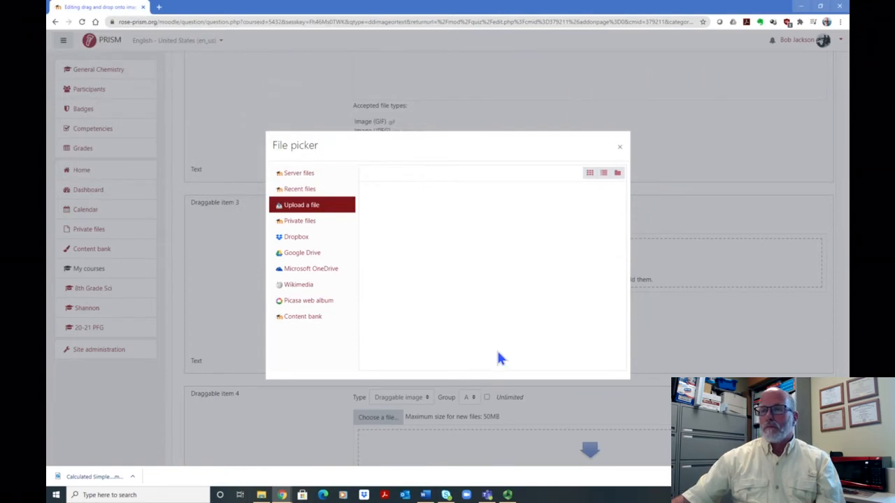
Upload Bb2.jpg from the PRISM Webinars folder as the image for draggable item 4
scroll(516, 323, "down", 2)
scroll(521, 320, "up", 5)
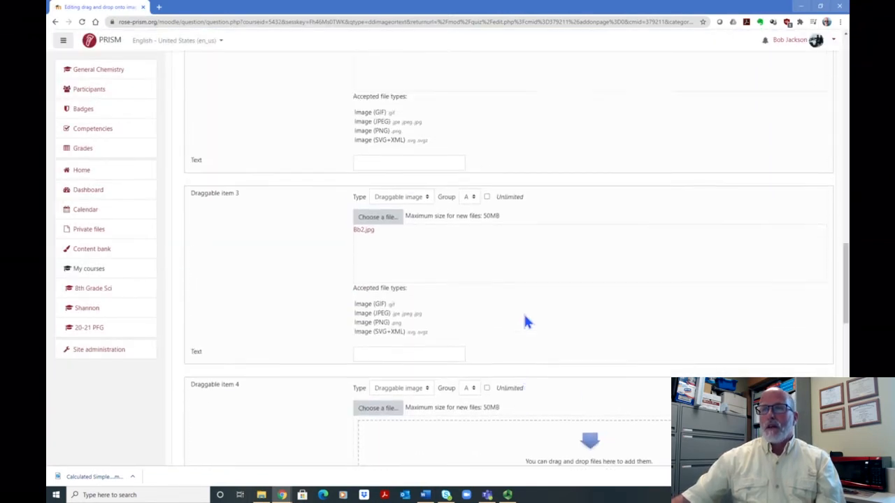
scroll(525, 321, "down", 3)
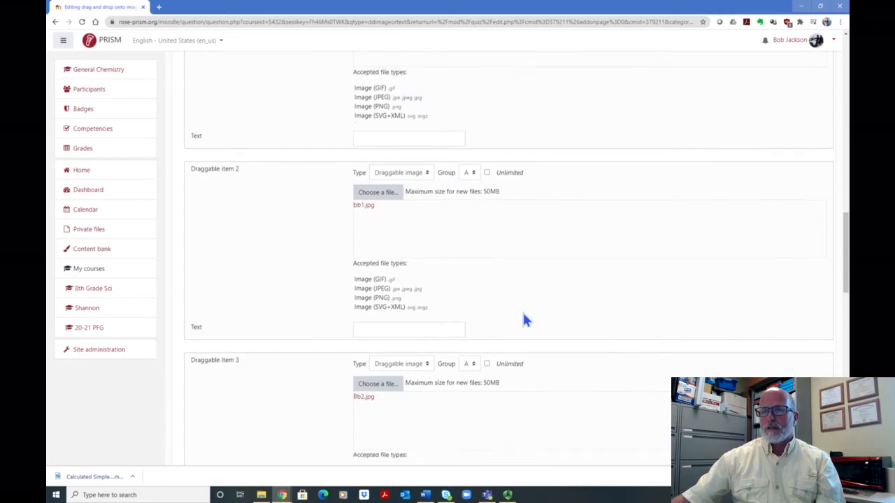
scroll(524, 316, "down", 2)
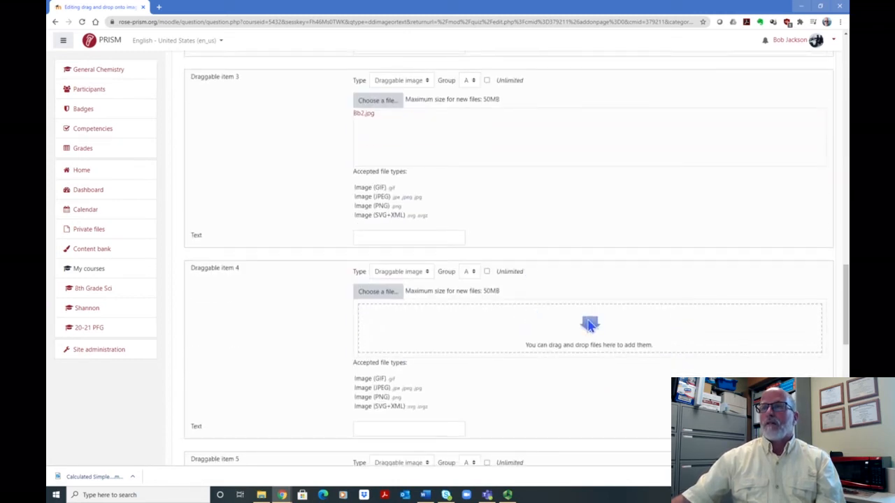
scroll(590, 325, "down", 1)
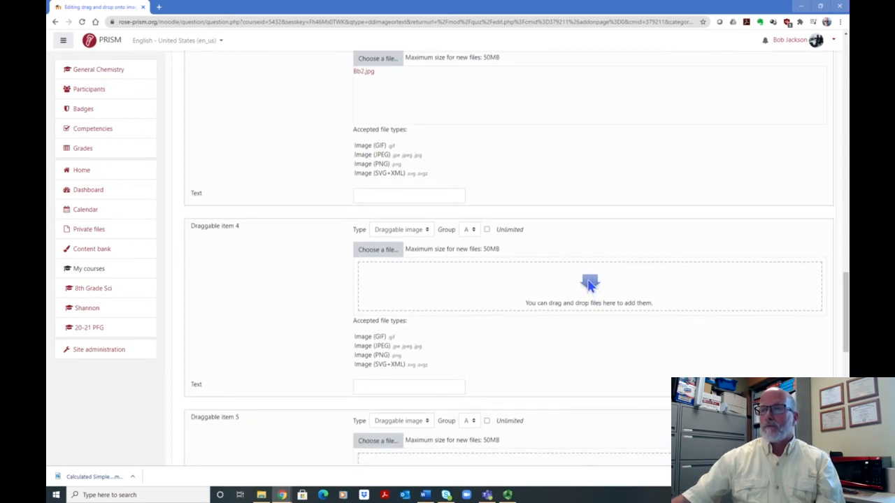
left_click(384, 253)
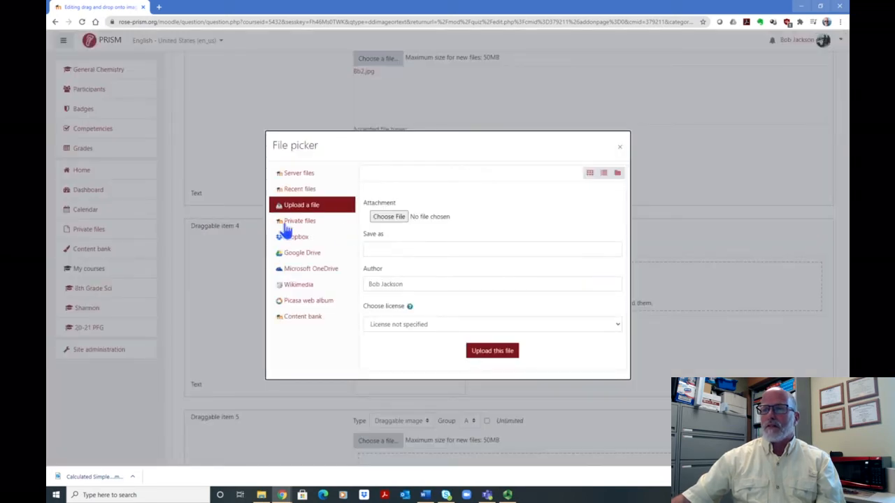
left_click(399, 221)
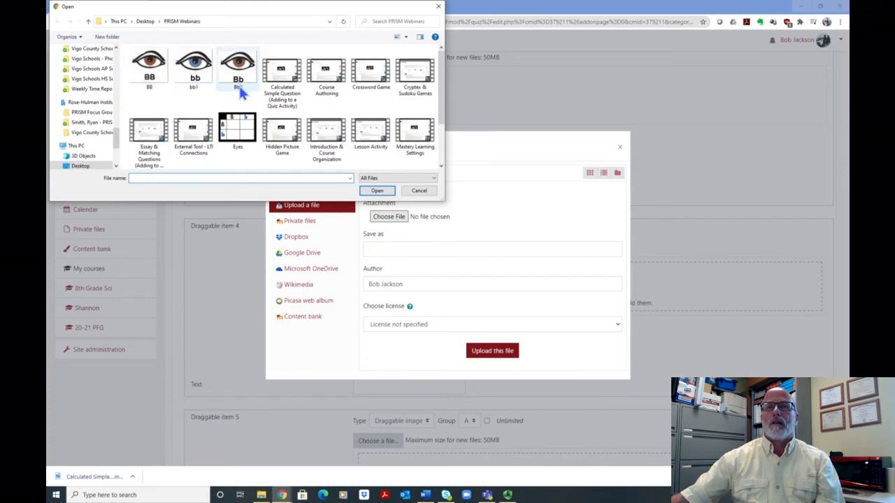
double_click(246, 77)
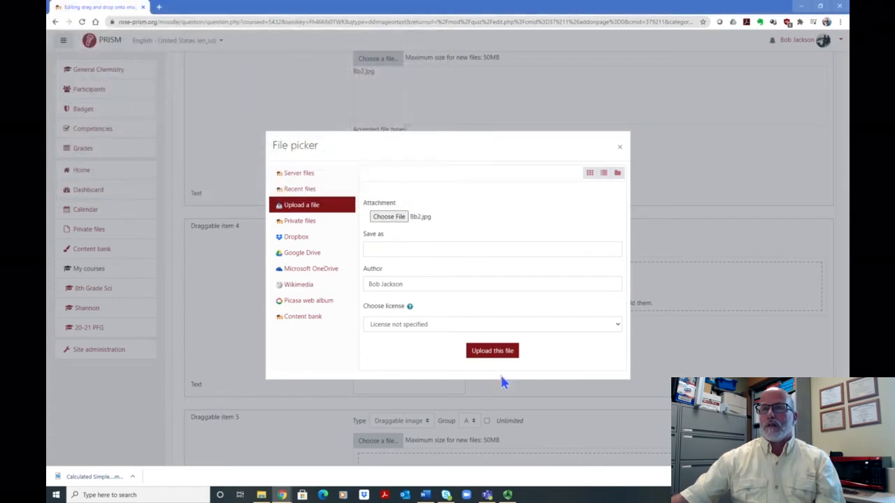
left_click(492, 353)
Review the images assigned to draggable items 1 to 4, the option for extra blank items and the Punnett Square background
scroll(571, 275, "down", 3)
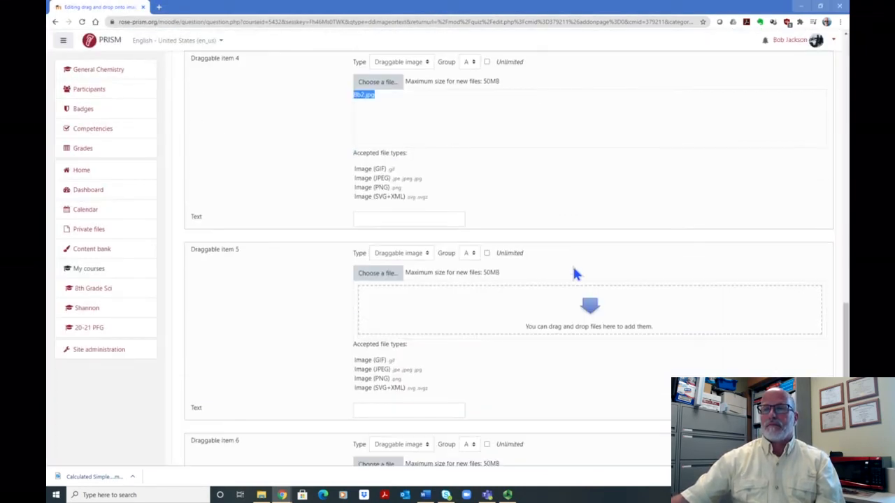
scroll(472, 201, "up", 2)
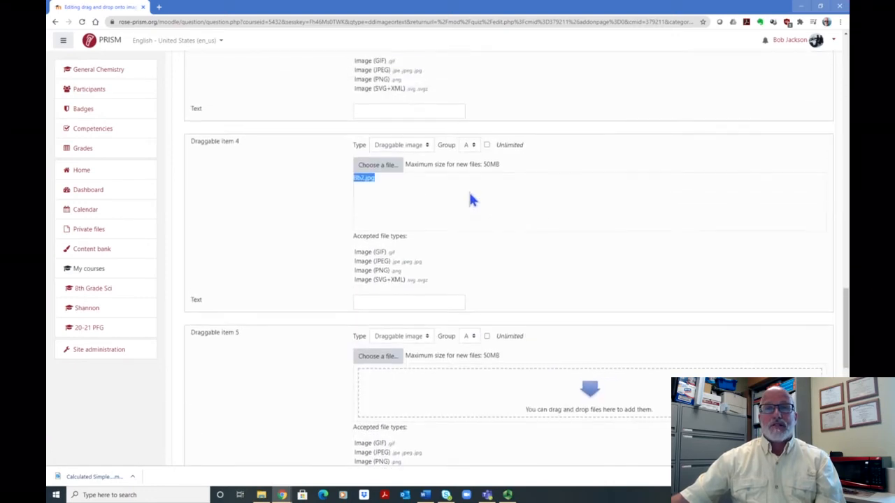
scroll(441, 269, "down", 2)
scroll(431, 323, "down", 4)
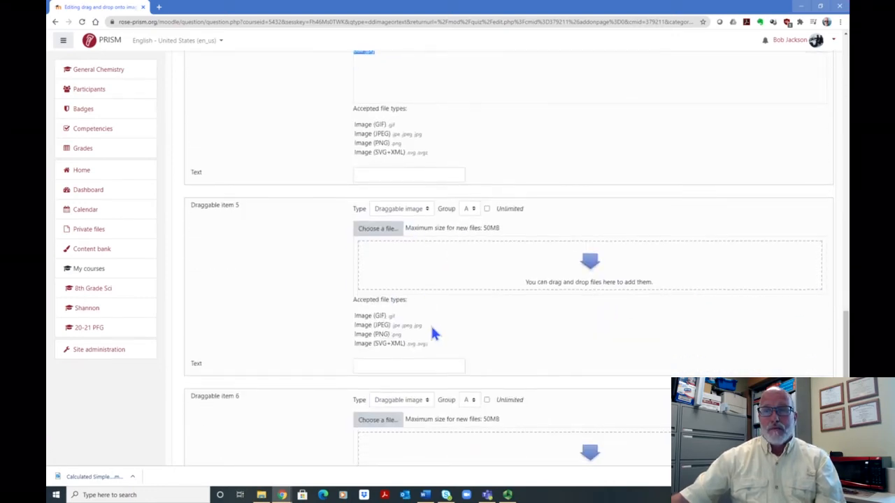
scroll(412, 199, "down", 1)
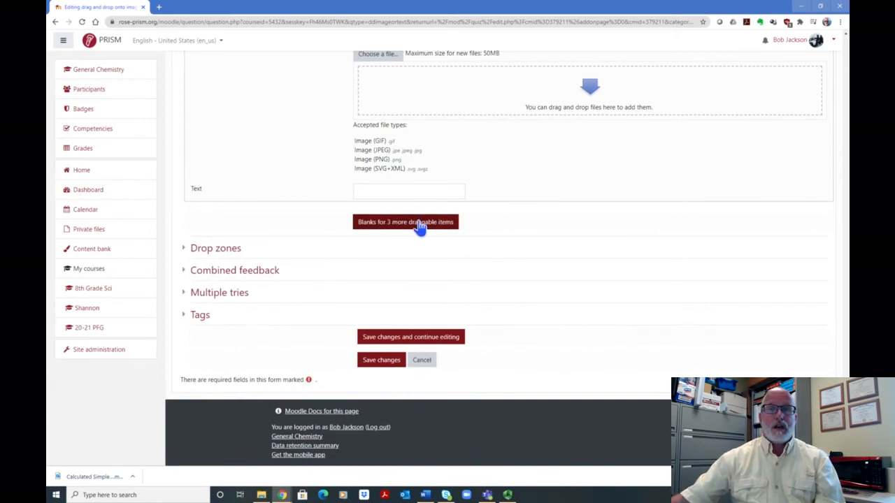
left_click(418, 222)
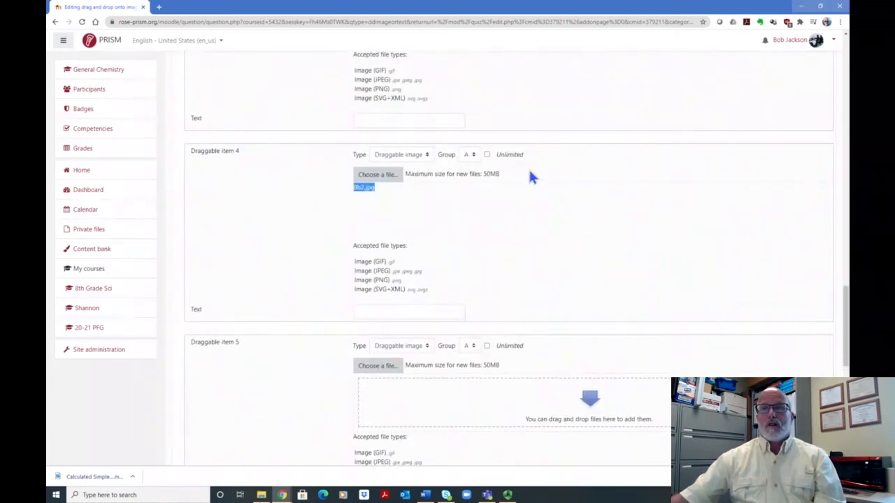
scroll(529, 175, "up", 12)
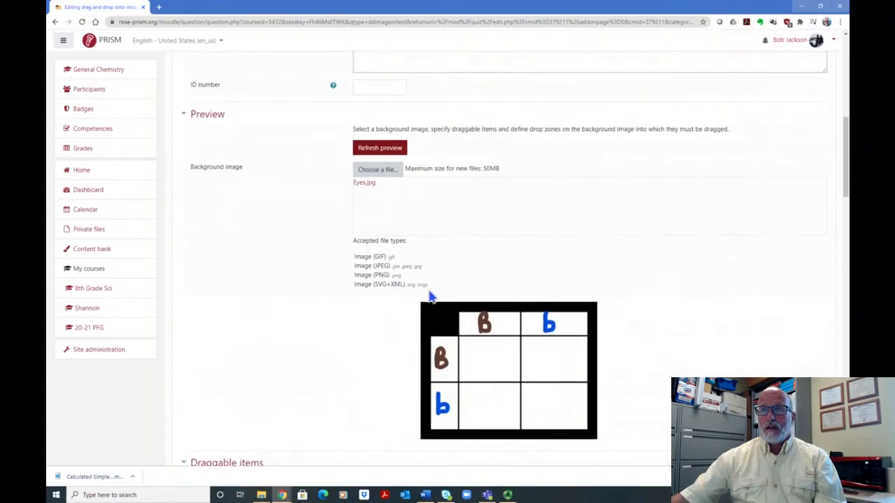
scroll(645, 286, "down", 4)
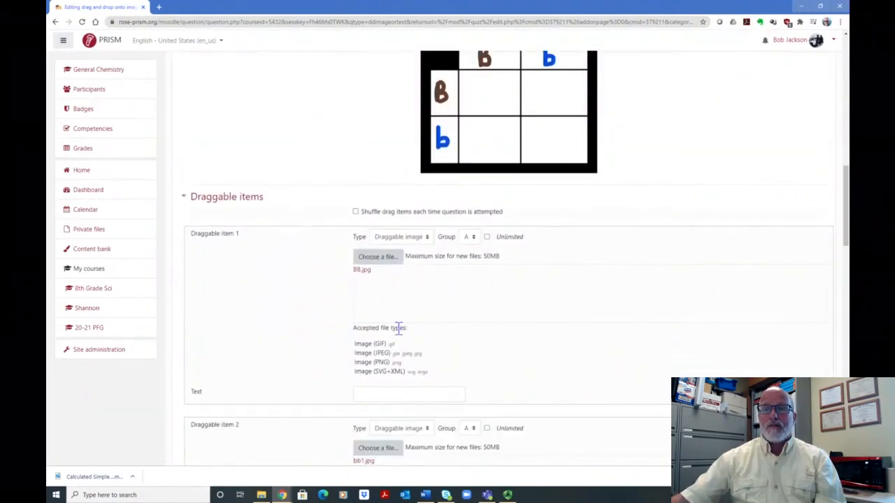
scroll(392, 307, "down", 1)
scroll(402, 405, "down", 3)
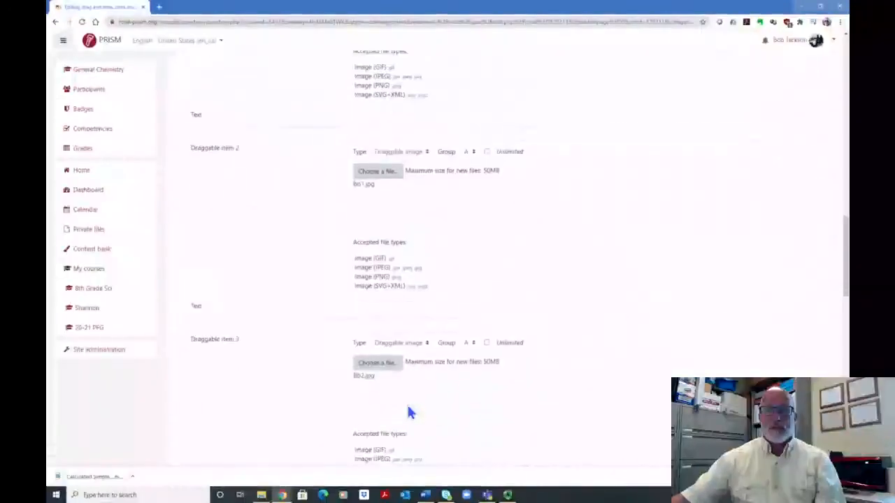
scroll(410, 405, "down", 3)
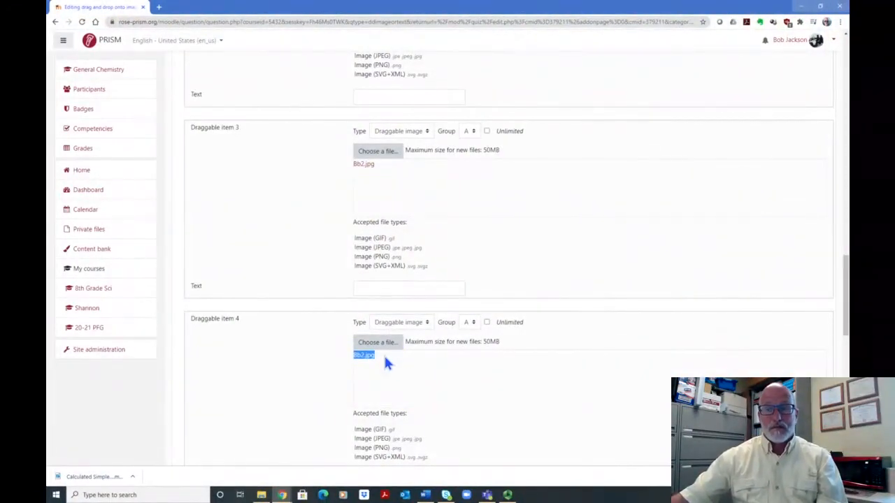
Enable shuffling of the drag items each time the question is attempted
scroll(451, 271, "up", 3)
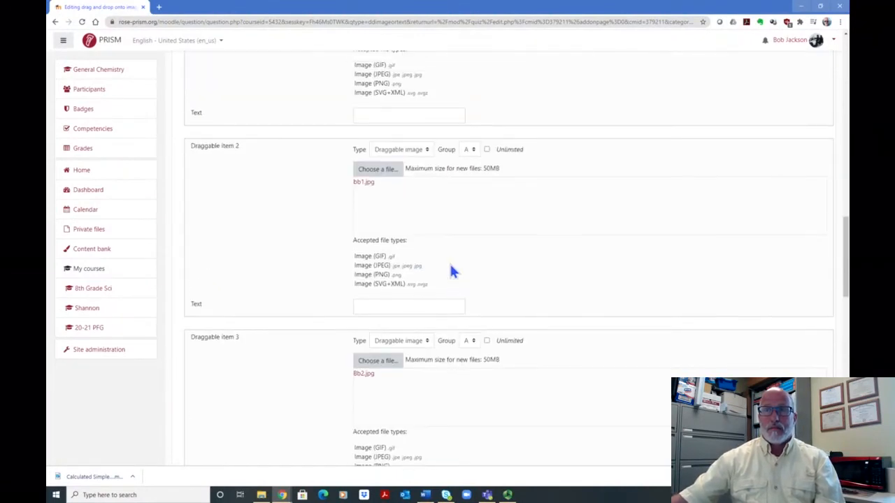
scroll(451, 271, "up", 4)
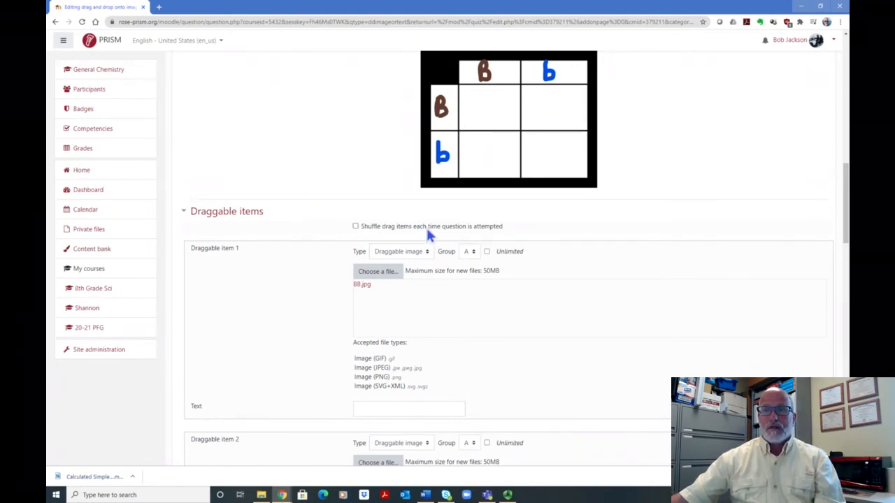
left_click(354, 226)
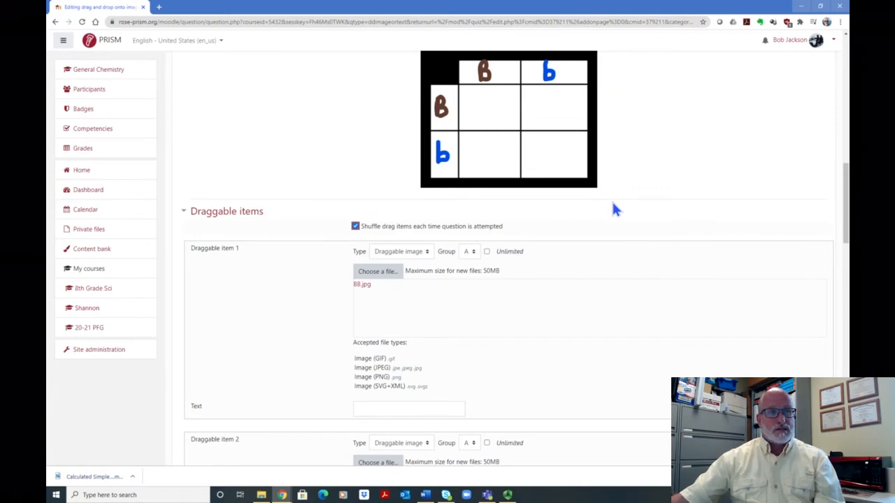
Expand the drop zone settings and assign item 1 (BB.jpg) to drop zone 1 and item 3 (Bb2.jpg) to drop zone 2
scroll(606, 207, "down", 3)
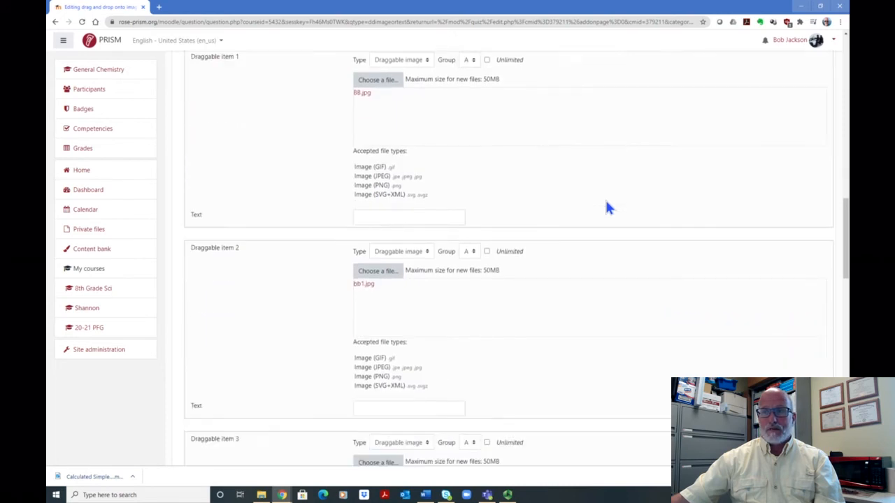
scroll(607, 207, "down", 2)
scroll(606, 207, "down", 5)
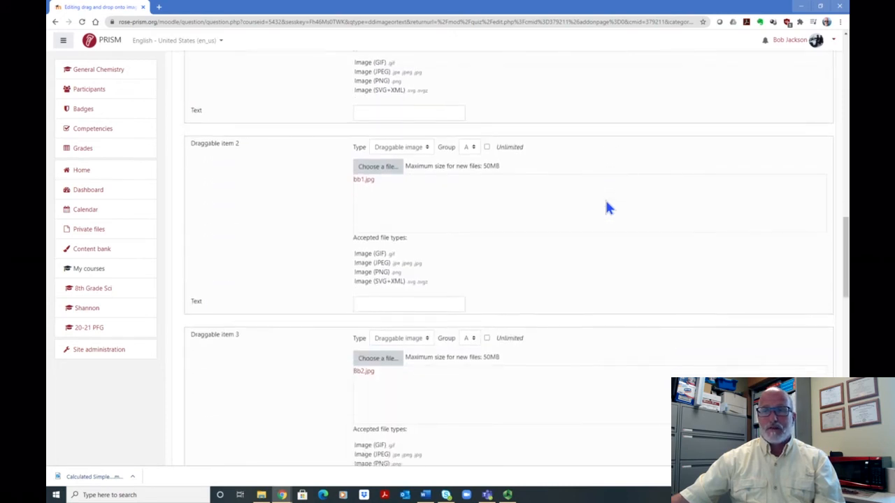
scroll(607, 204, "down", 8)
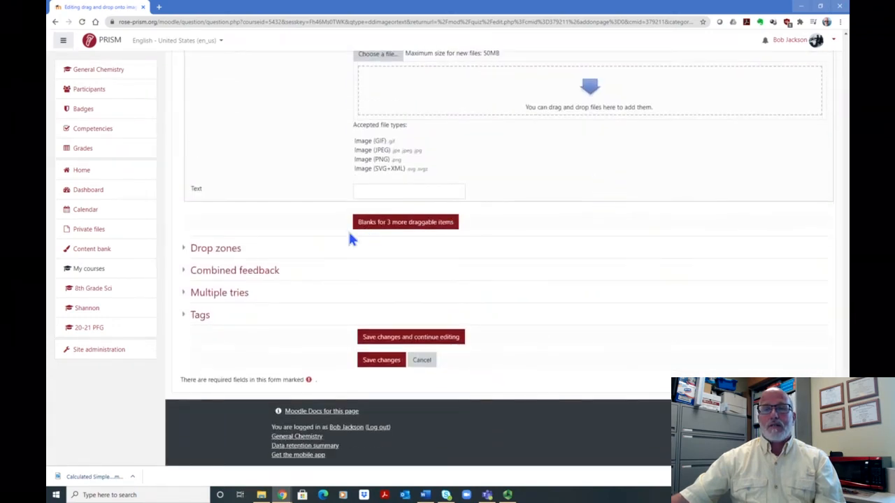
left_click(231, 256)
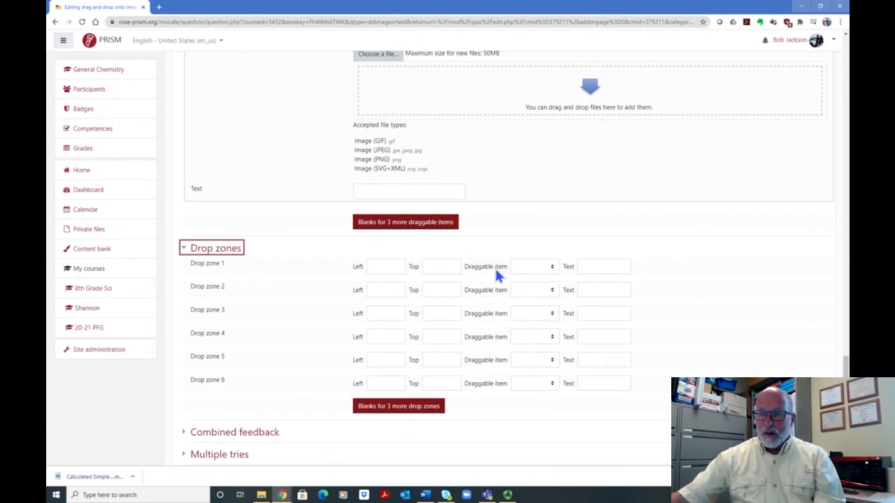
left_click(554, 267)
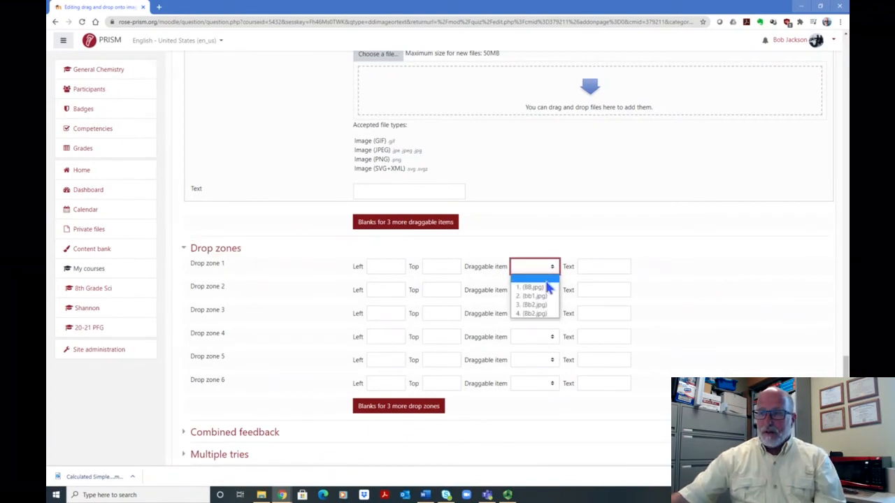
left_click(542, 288)
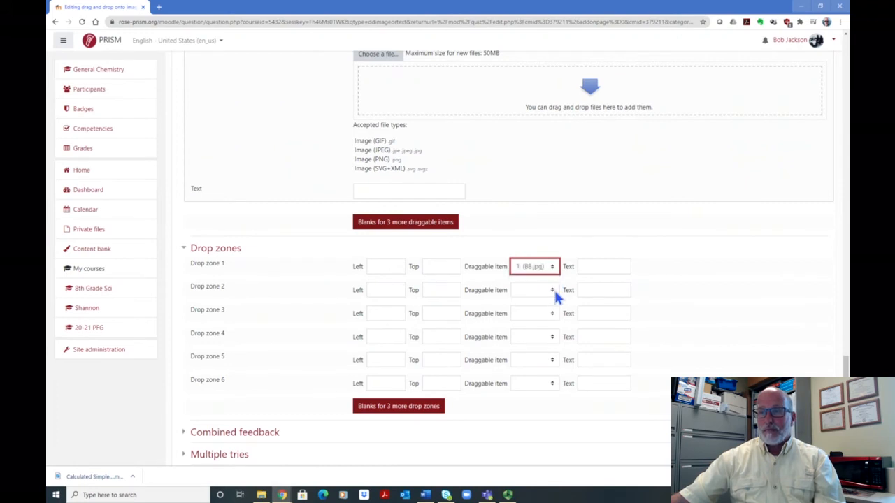
left_click(554, 292)
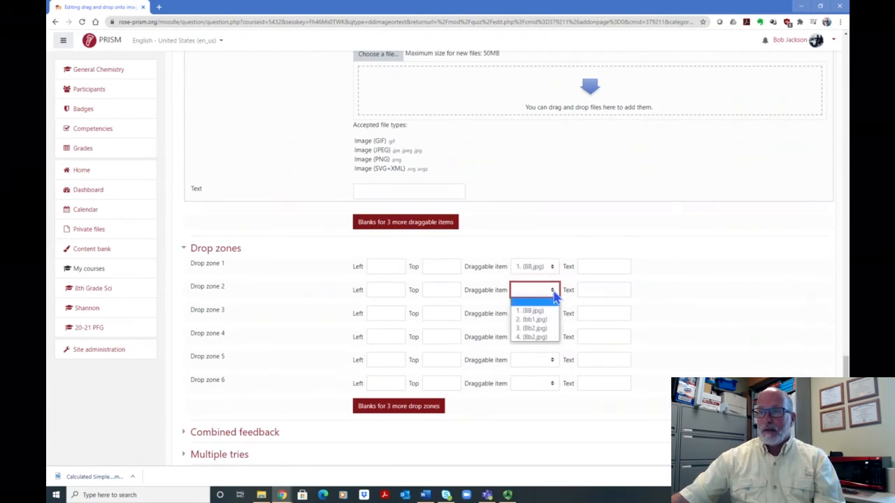
left_click(552, 328)
Assign item 2 (bb1.jpg) to drop zone 3 and item 3 (Bb2.jpg) to drop zone 4
left_click(553, 316)
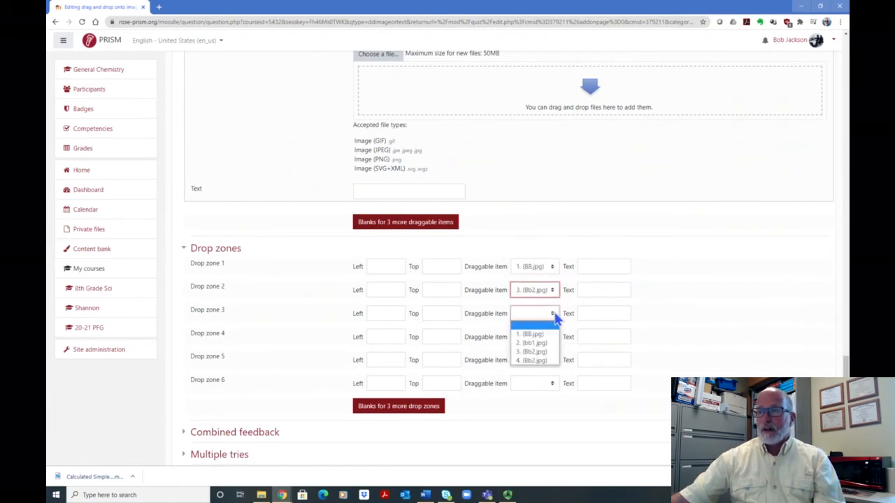
left_click(545, 343)
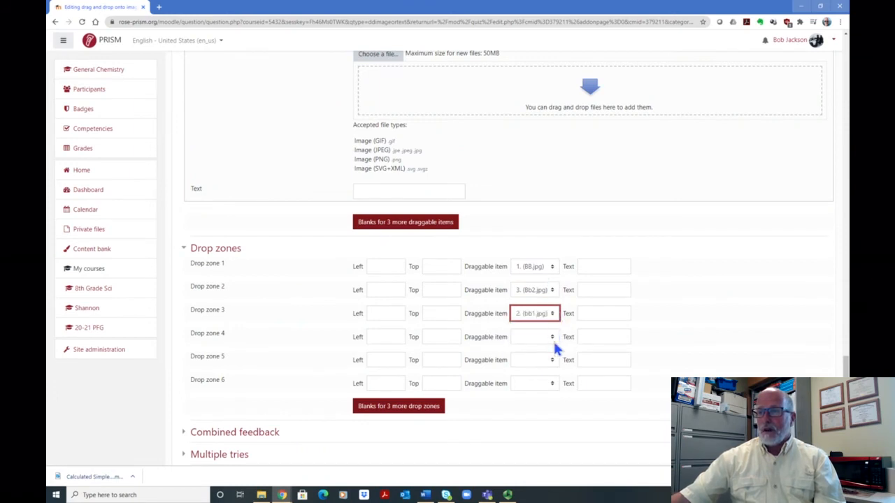
left_click(553, 338)
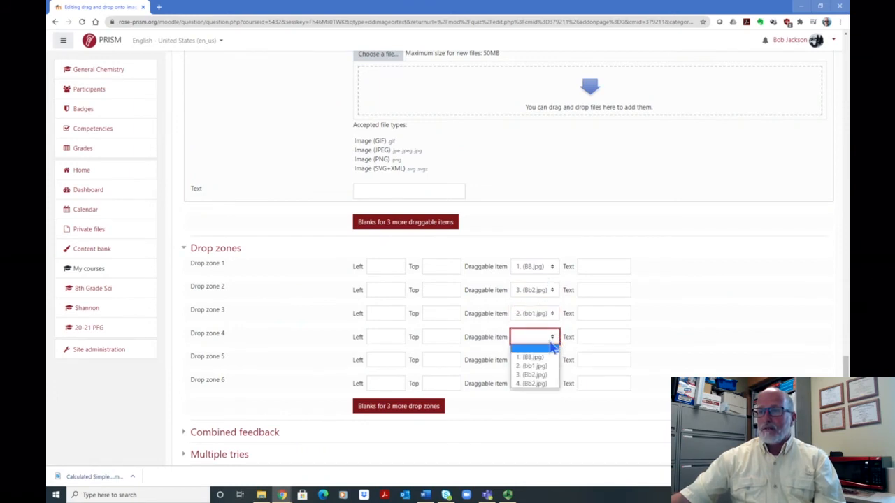
left_click(549, 376)
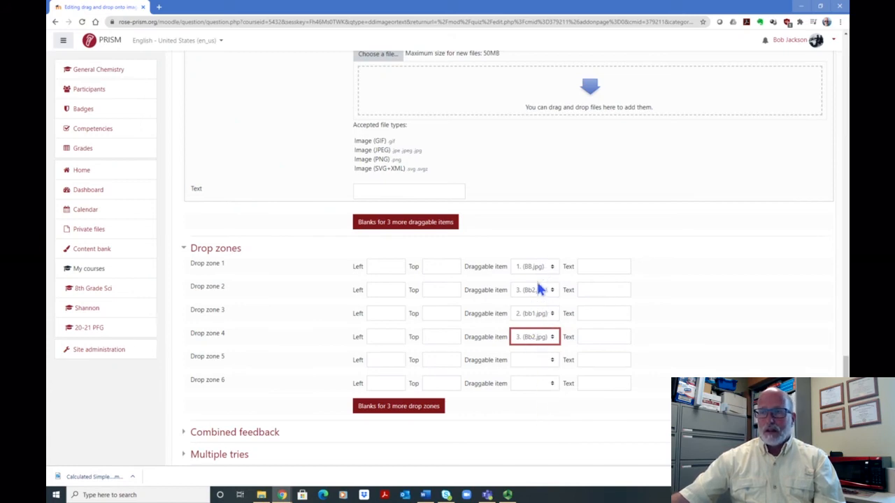
Place the drop zones in the Punnett Square preview's empty cells: BB under B×B, bb under b×b, and Bb in both mixed cells
scroll(659, 281, "up", 10)
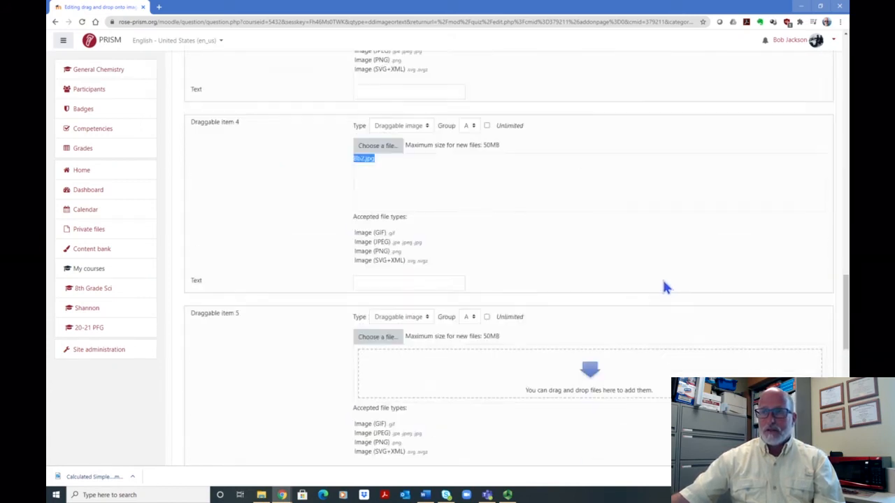
scroll(664, 283, "up", 8)
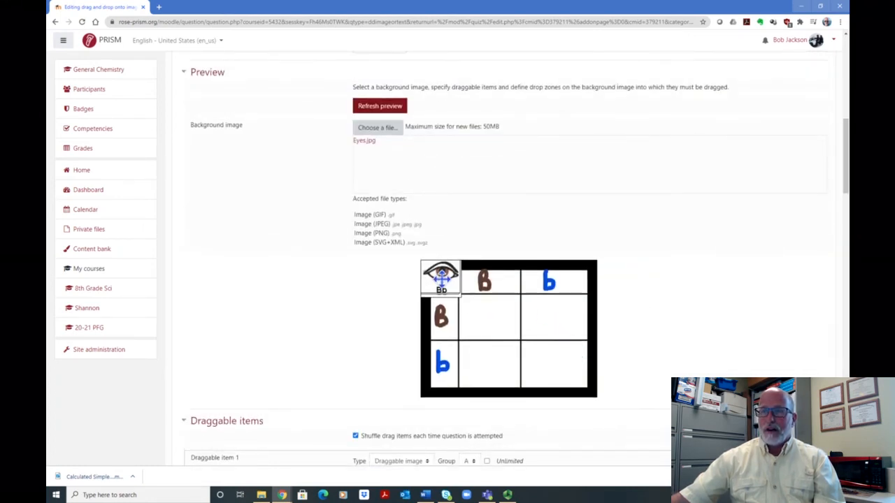
mouse_move(440, 276)
left_mouse_down()
mouse_move(466, 259)
mouse_move(440, 280)
mouse_move(445, 286)
left_mouse_up()
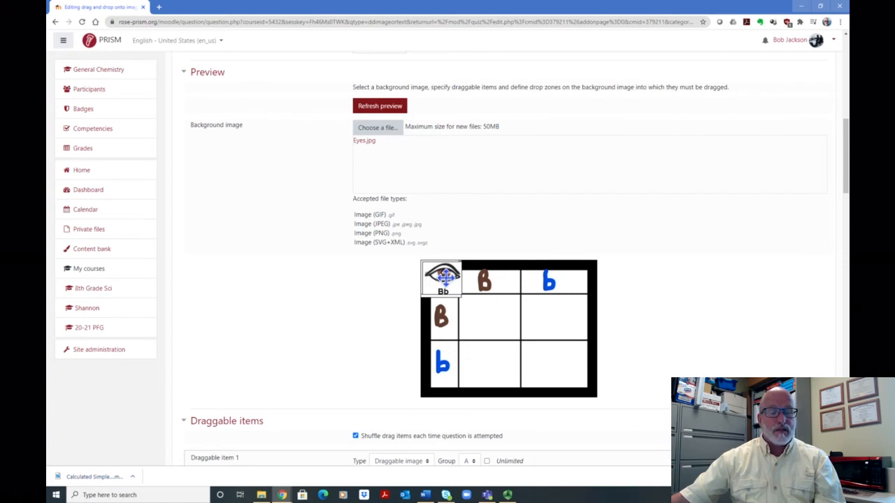
left_click_drag(444, 278, 563, 321)
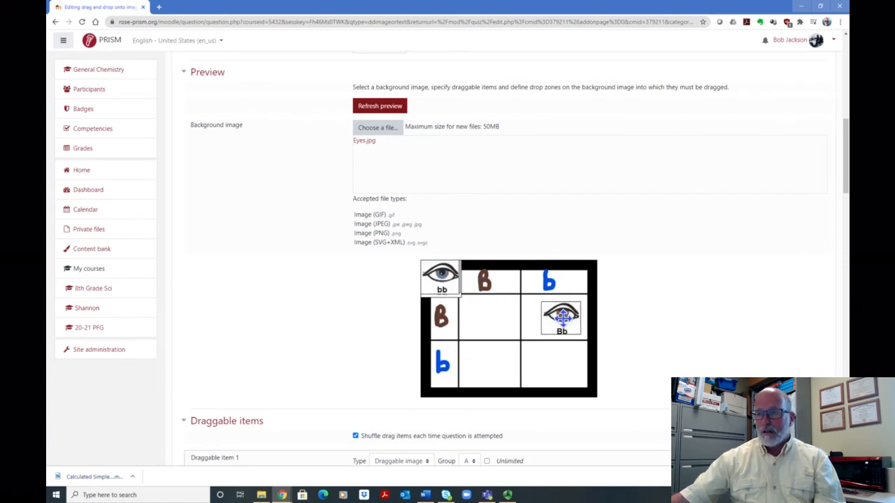
left_click_drag(445, 278, 558, 367)
left_click_drag(440, 274, 487, 361)
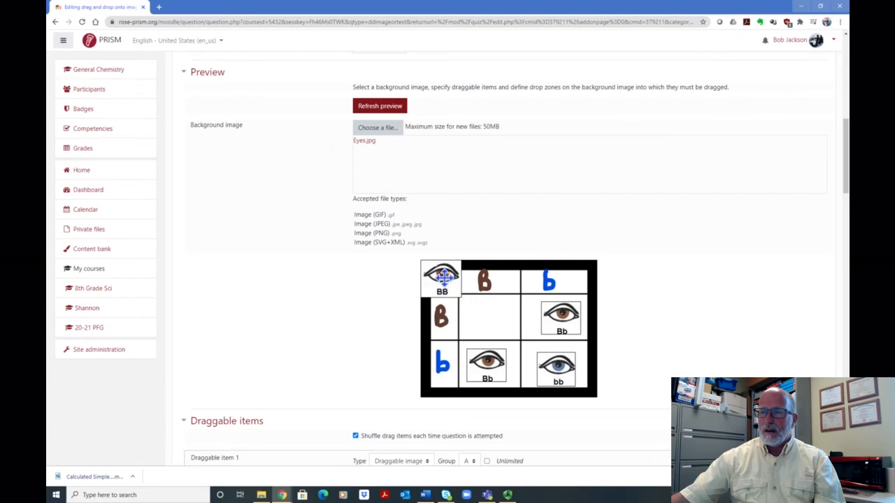
left_click_drag(441, 274, 493, 318)
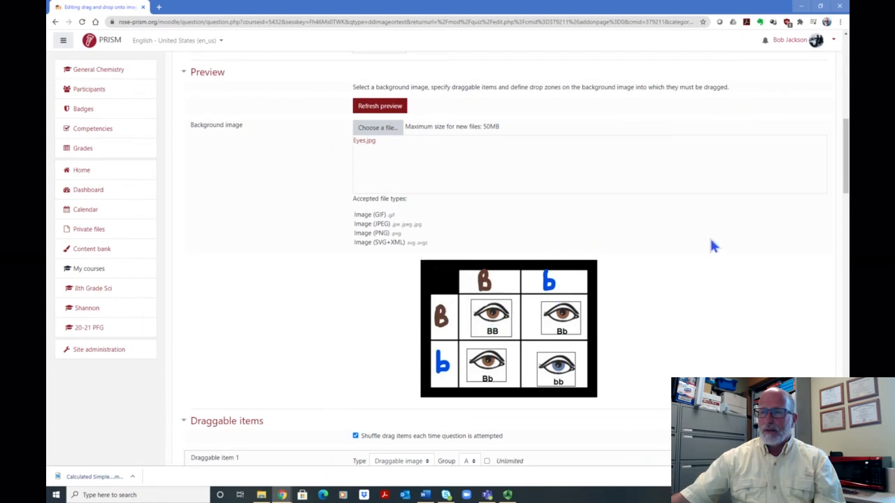
left_click_drag(562, 318, 558, 316)
Check the left and top coordinates recorded for drop zones 1 to 4
scroll(694, 252, "down", 2)
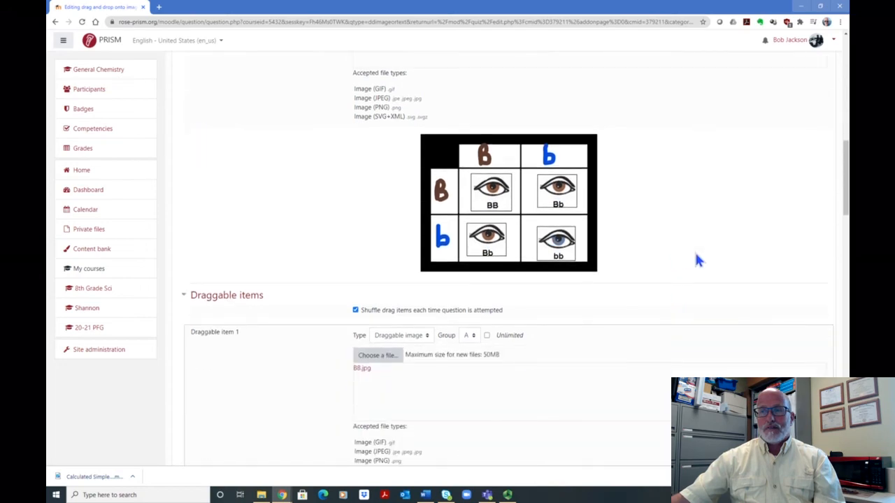
scroll(696, 254, "down", 1)
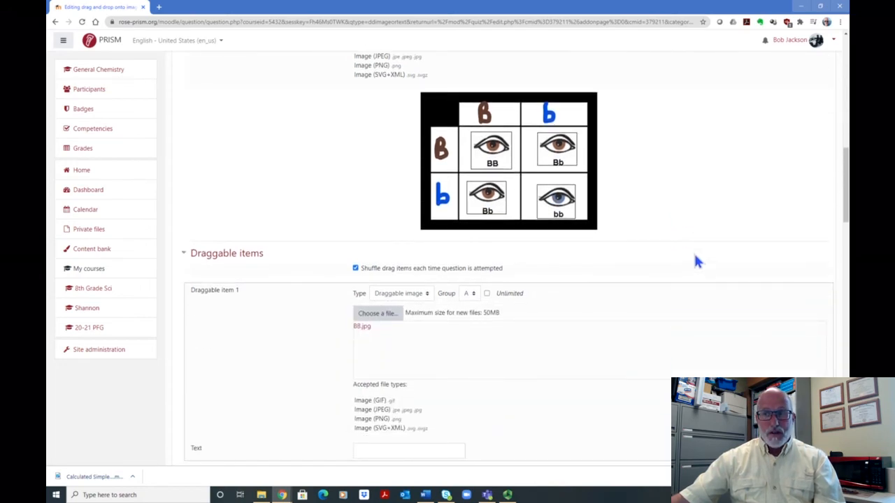
scroll(696, 261, "down", 8)
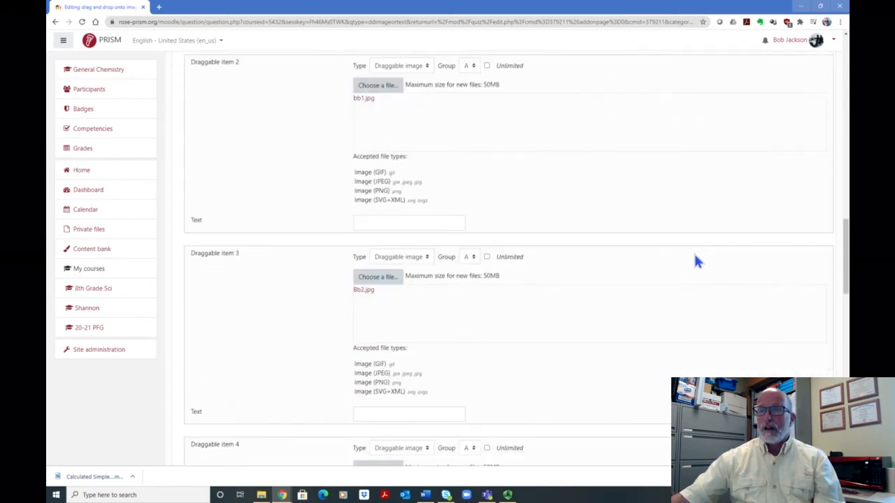
scroll(695, 261, "down", 7)
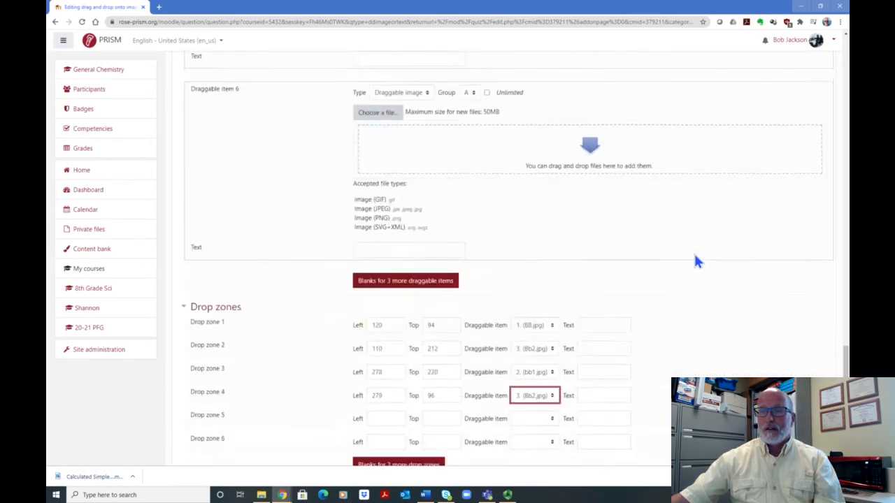
scroll(695, 261, "down", 1)
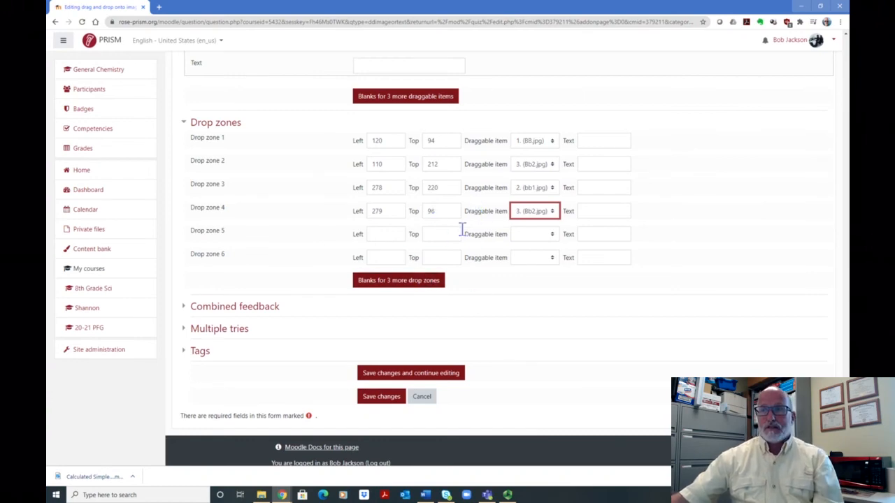
Enable the Unlimited option for draggable items 1 to 4
scroll(539, 191, "up", 10)
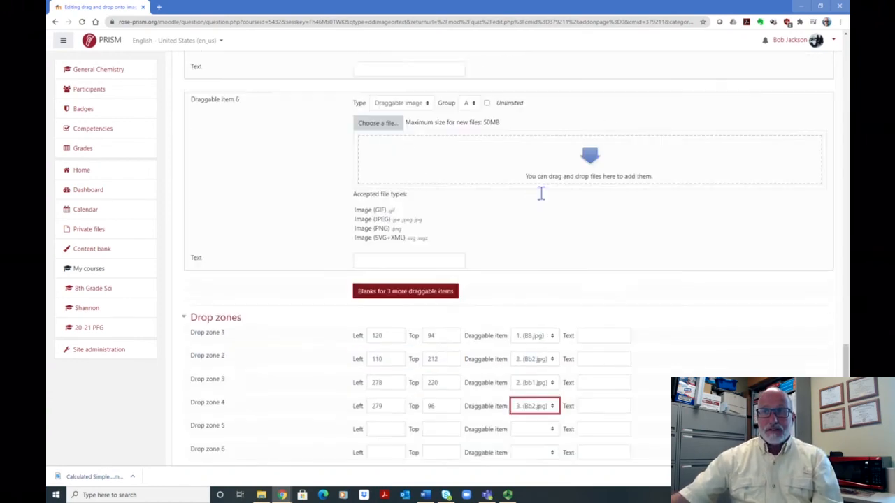
scroll(610, 214, "up", 6)
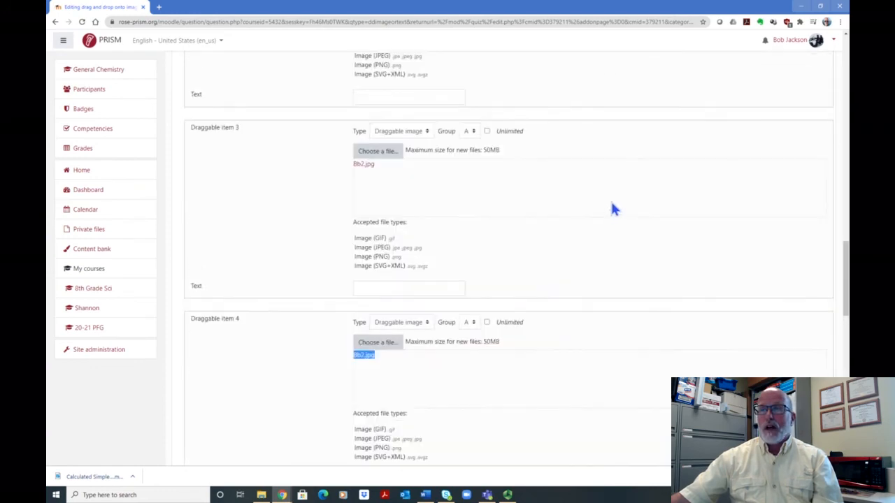
scroll(612, 204, "up", 3)
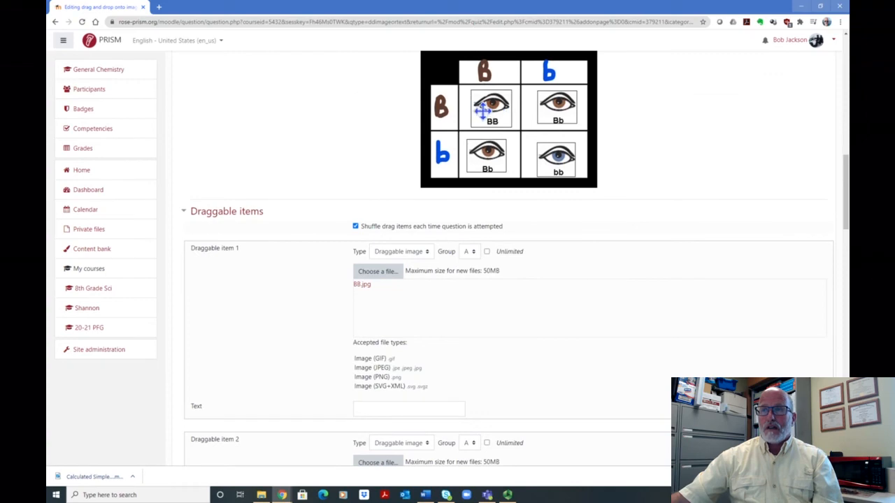
left_click(487, 252)
scroll(559, 258, "down", 2)
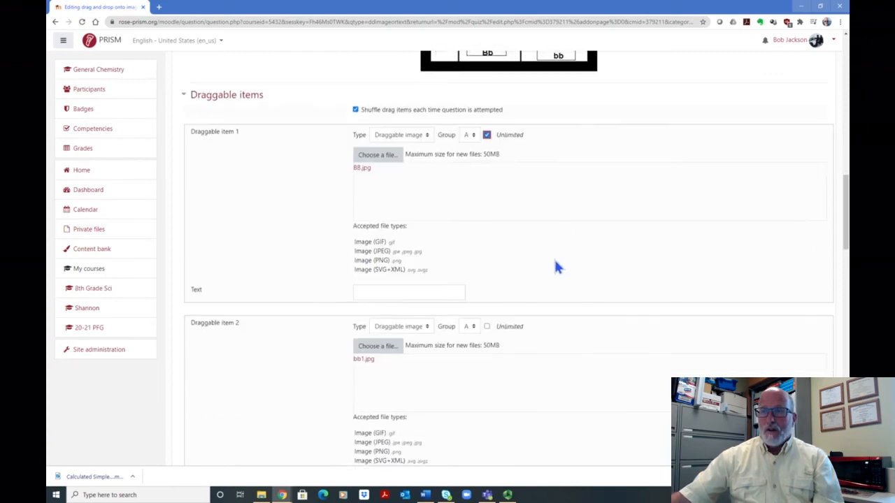
left_click(487, 318)
scroll(590, 273, "down", 3)
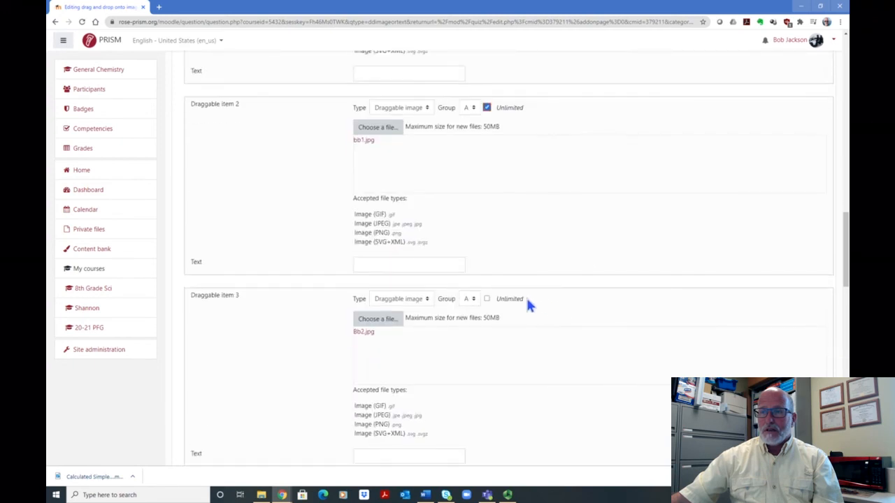
left_click(486, 299)
scroll(559, 289, "down", 3)
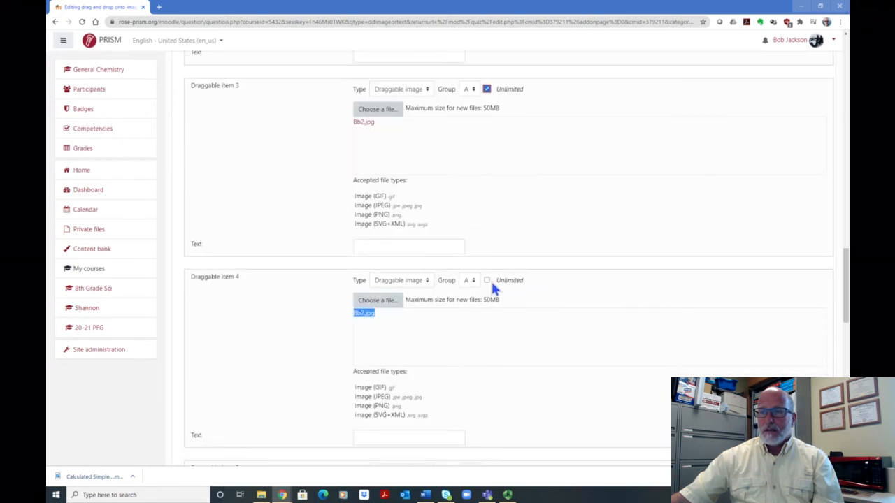
scroll(644, 229, "down", 2)
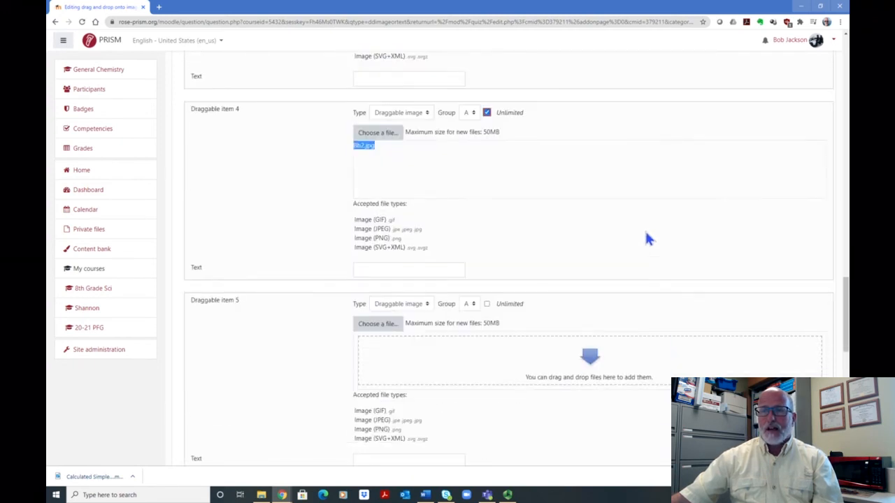
Review the Punnett Square preview, the draggable items' Unlimited settings and the drop zone assignments
scroll(645, 234, "down", 2)
scroll(646, 235, "up", 8)
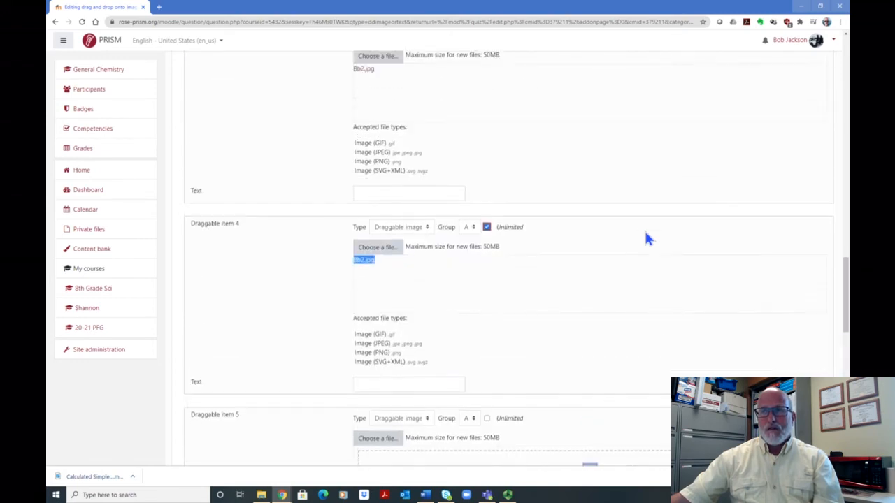
scroll(645, 236, "up", 5)
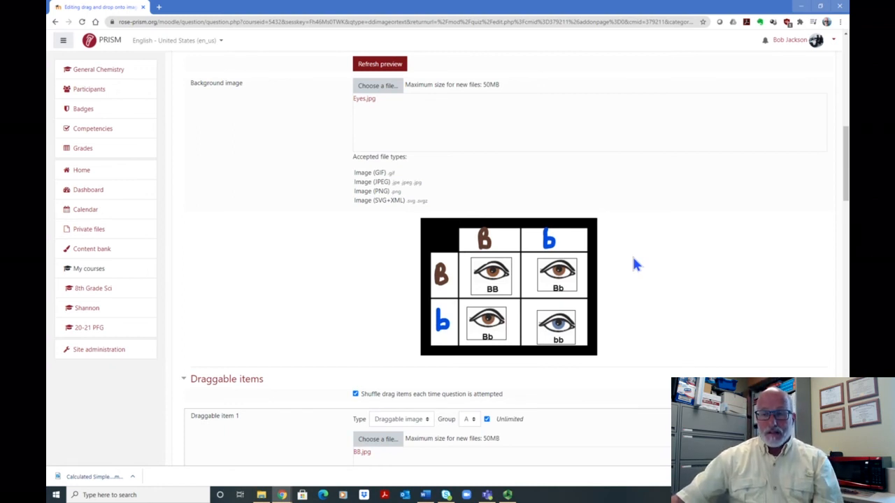
scroll(633, 259, "down", 3)
scroll(631, 259, "down", 6)
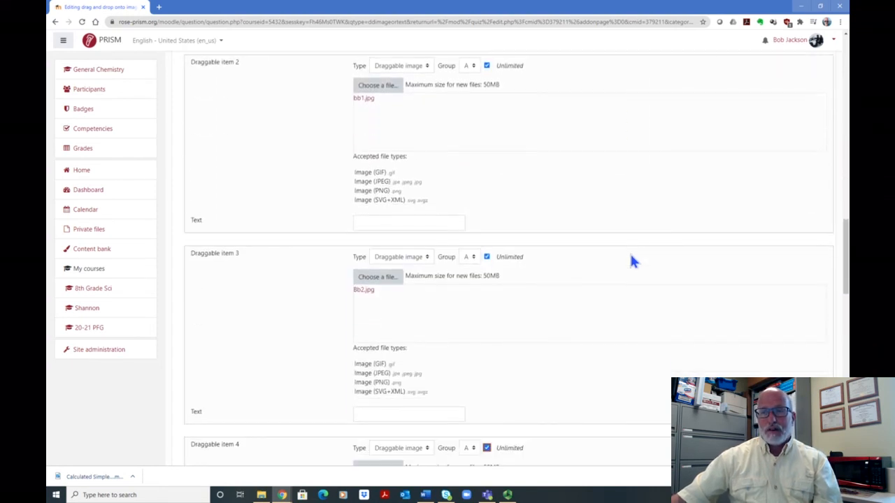
scroll(633, 262, "down", 3)
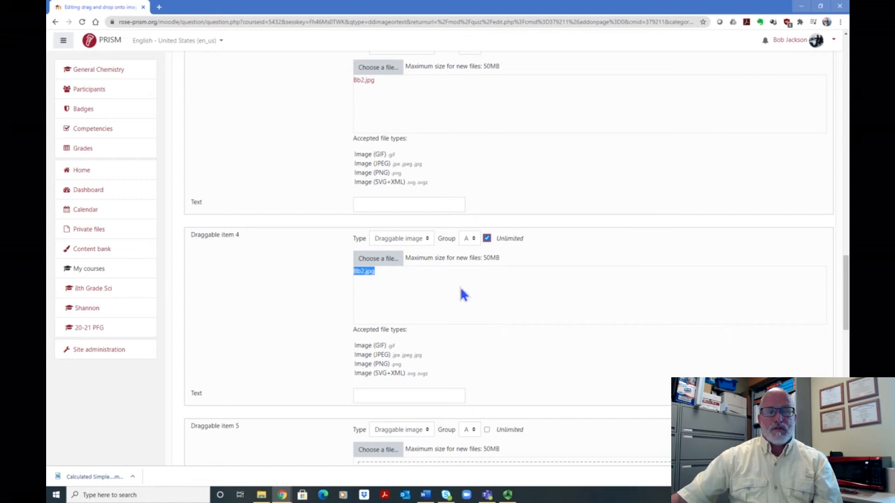
scroll(551, 258, "down", 2)
scroll(552, 260, "down", 5)
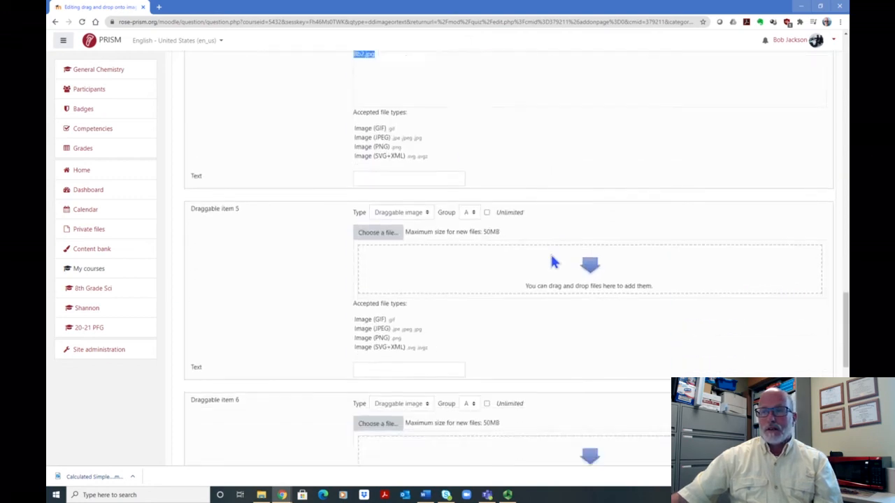
scroll(570, 290, "down", 3)
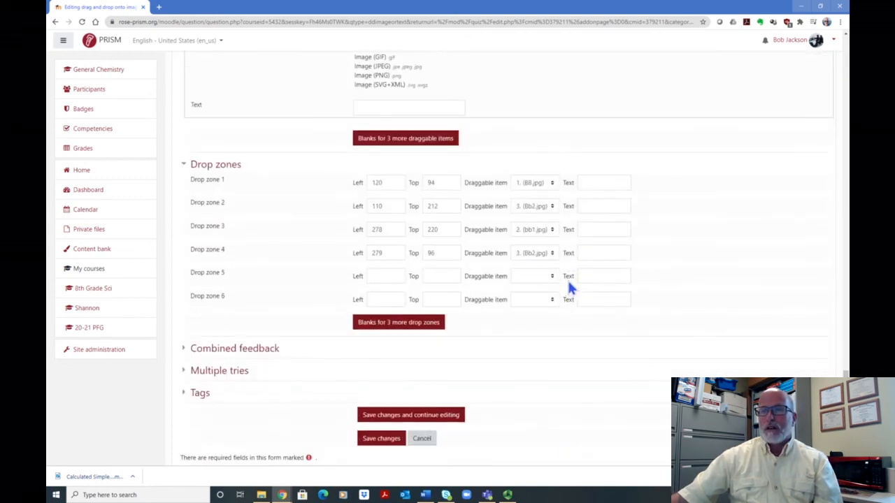
Expand and review the combined feedback and multiple tries settings, including the incorrect-try penalty and hints
left_click(264, 272)
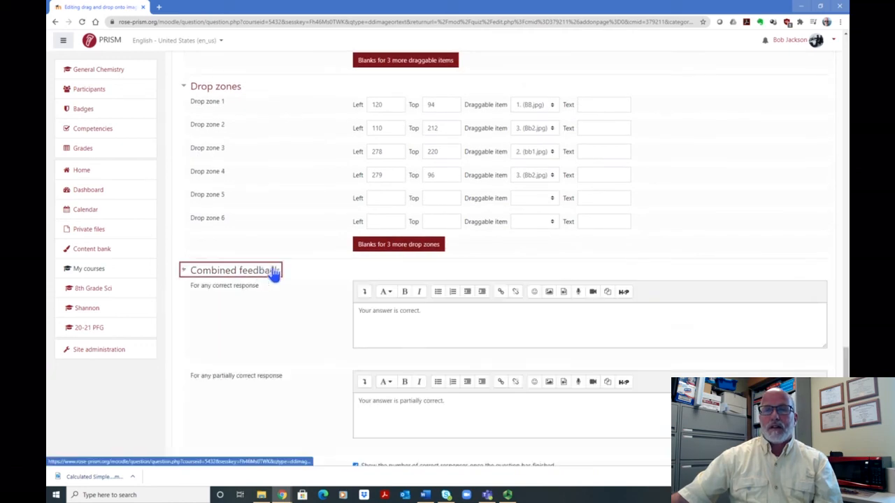
scroll(447, 264, "down", 2)
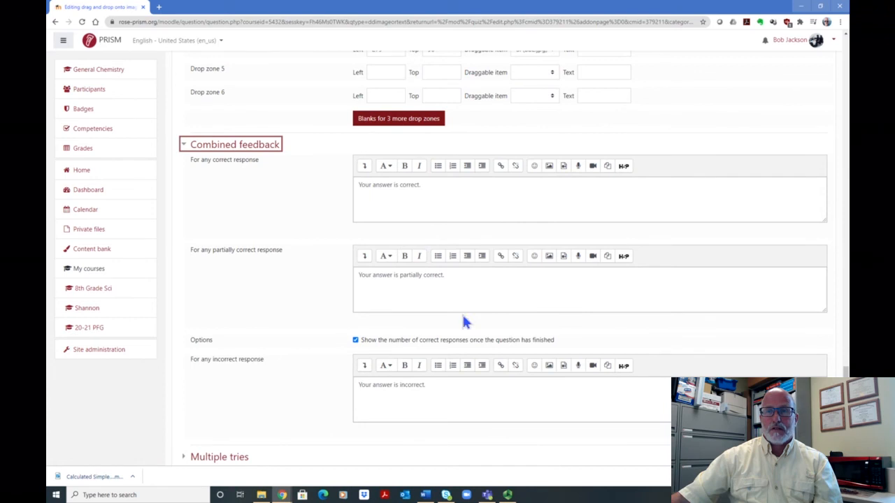
scroll(464, 318, "down", 2)
left_click(241, 294)
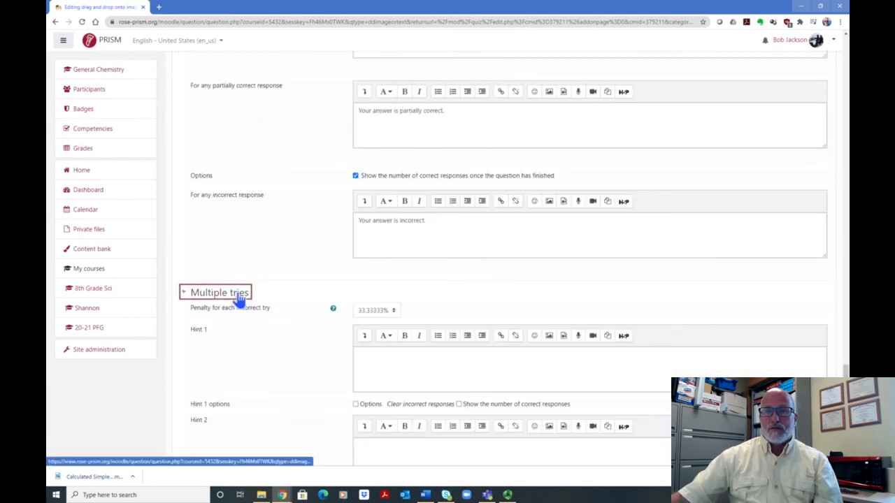
scroll(482, 292, "down", 2)
scroll(448, 252, "down", 1)
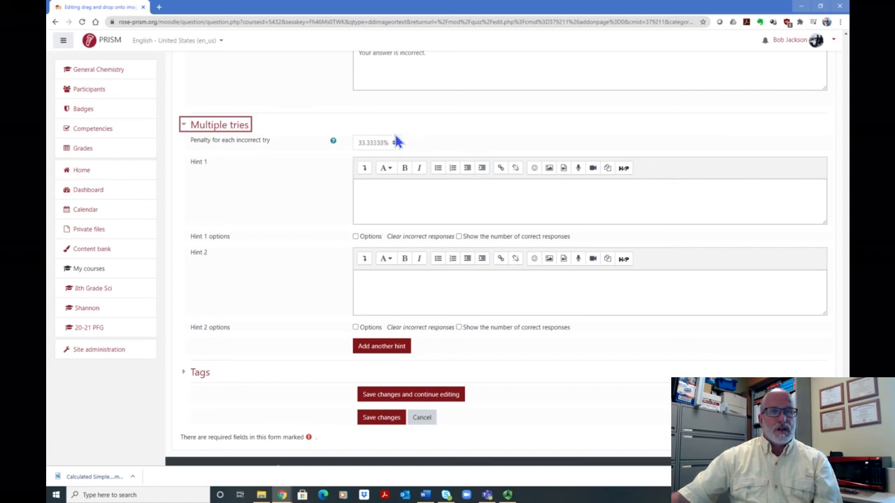
scroll(458, 180, "down", 1)
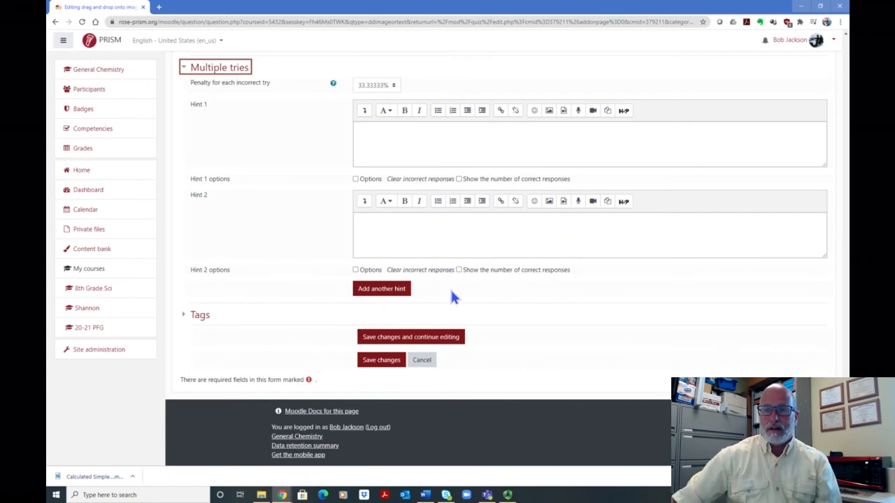
Save the question and open the preview of Q1.7 from the quiz's question list in a maximized window
left_click(384, 360)
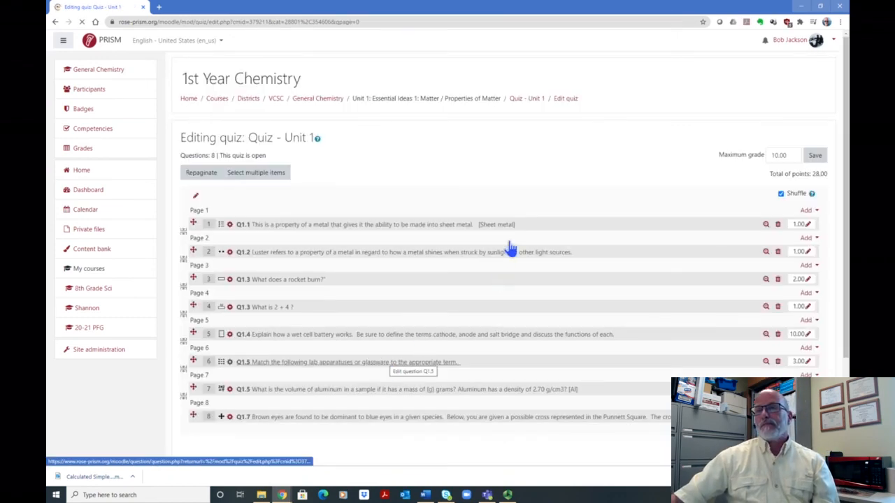
scroll(510, 248, "down", 3)
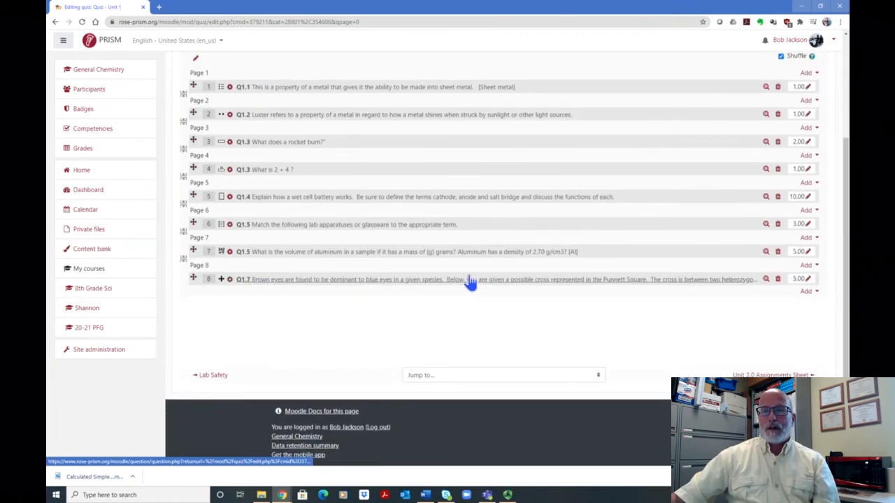
left_click(765, 281)
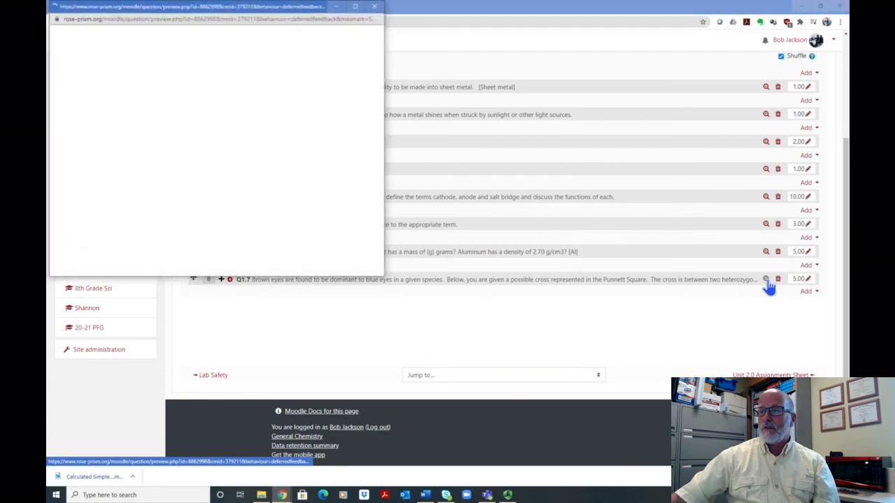
left_click(355, 7)
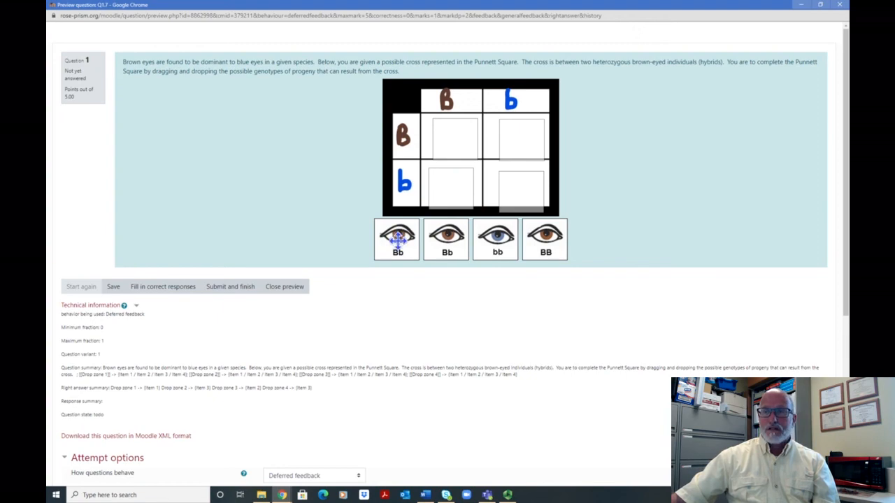
Complete the previewed Punnett Square by placing BB, Bb, Bb and bb eye images in their matching drop zones, and close the preview
left_click_drag(400, 242, 518, 129)
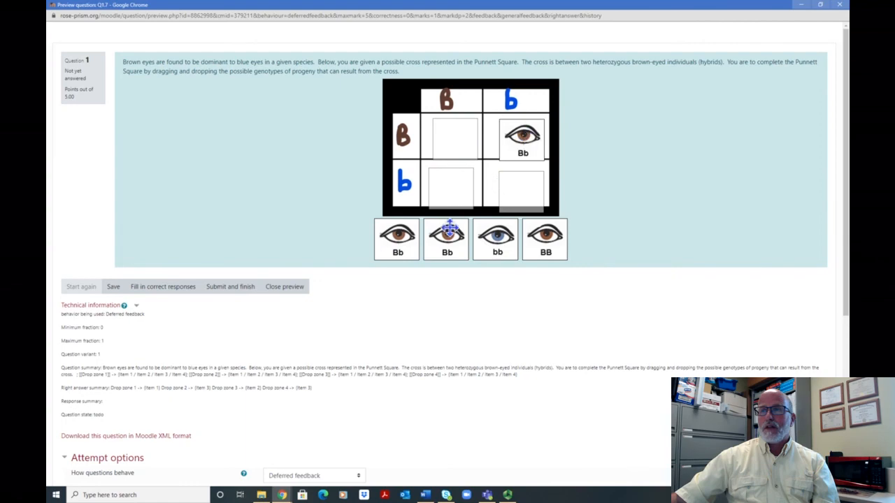
left_click_drag(447, 241, 452, 188)
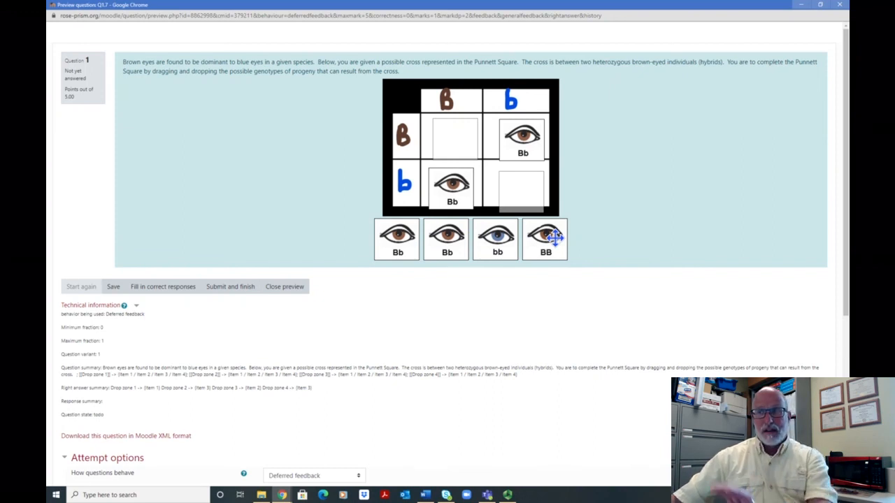
left_click_drag(554, 238, 453, 139)
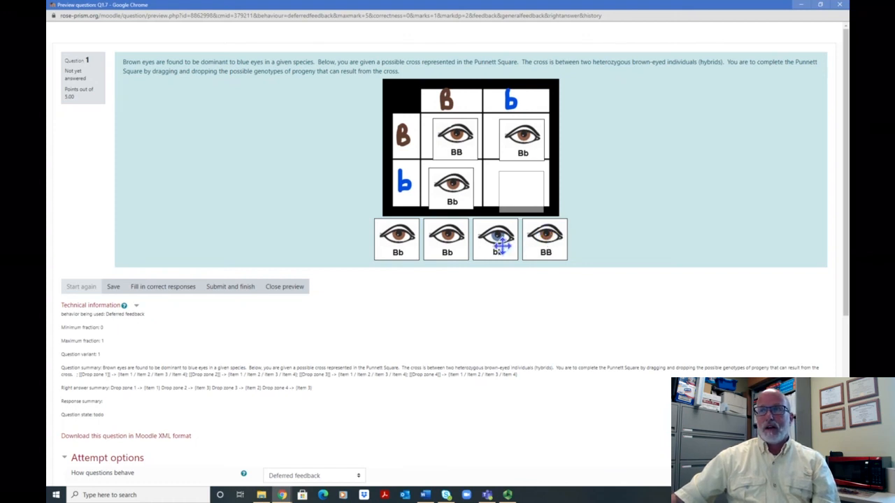
left_click_drag(501, 245, 524, 193)
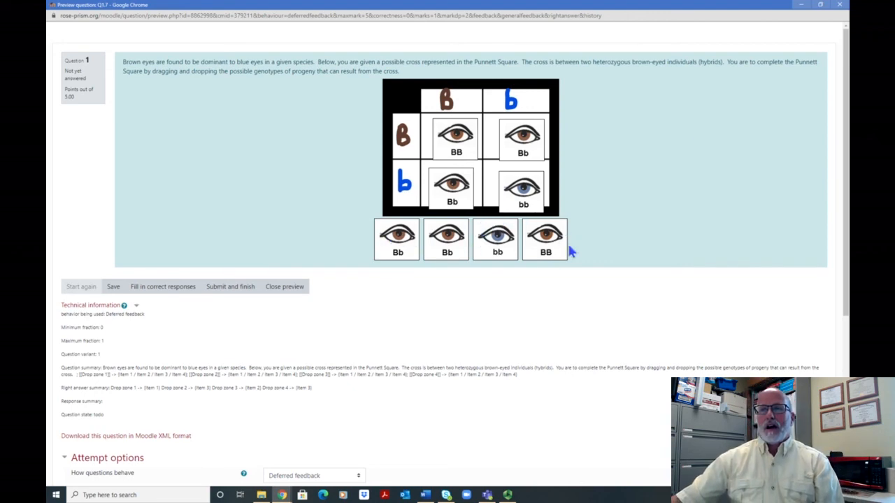
scroll(681, 120, "down", 3)
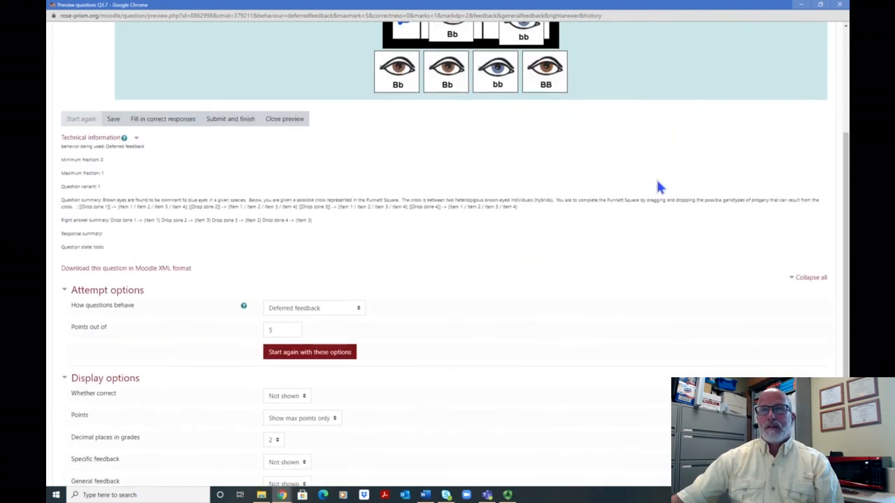
scroll(699, 102, "up", 3)
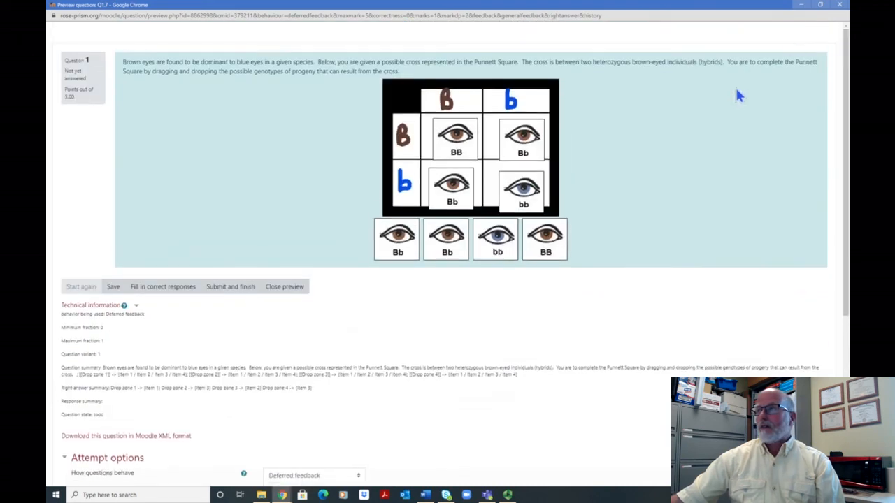
left_click(838, 6)
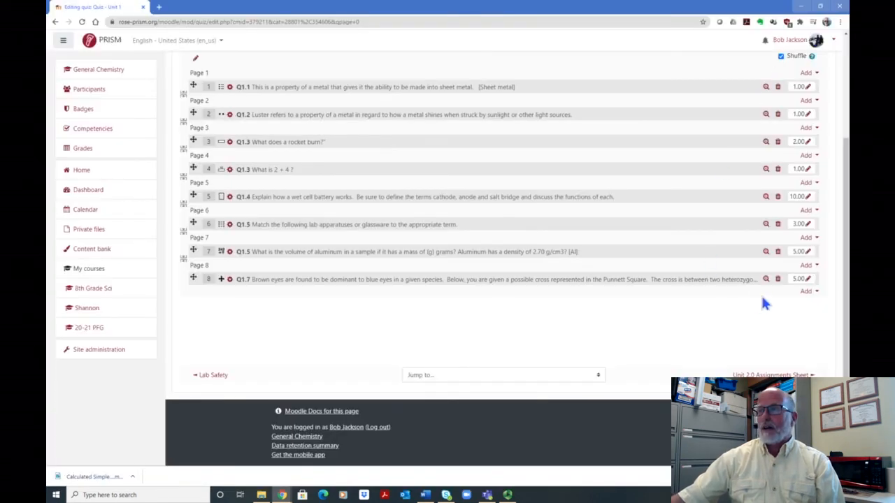
Reopen question Q1.7 for editing and review its question text, background image and Punnett Square preview
left_click(227, 280)
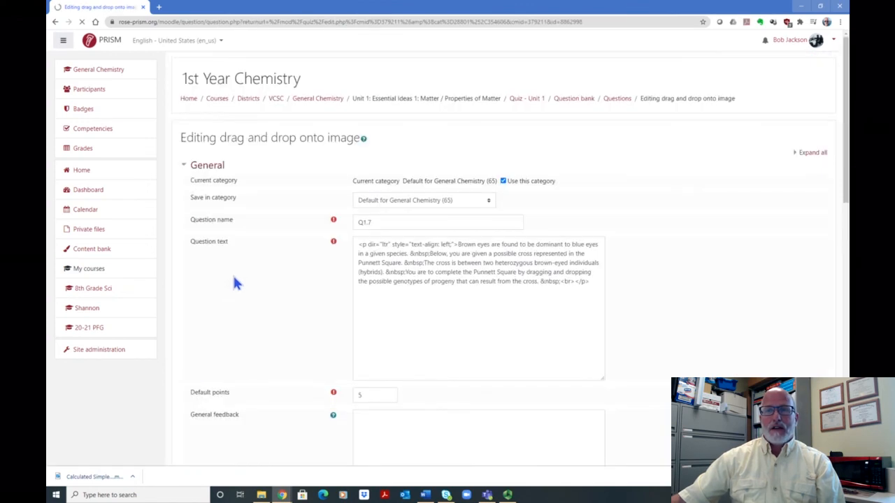
scroll(494, 238, "down", 15)
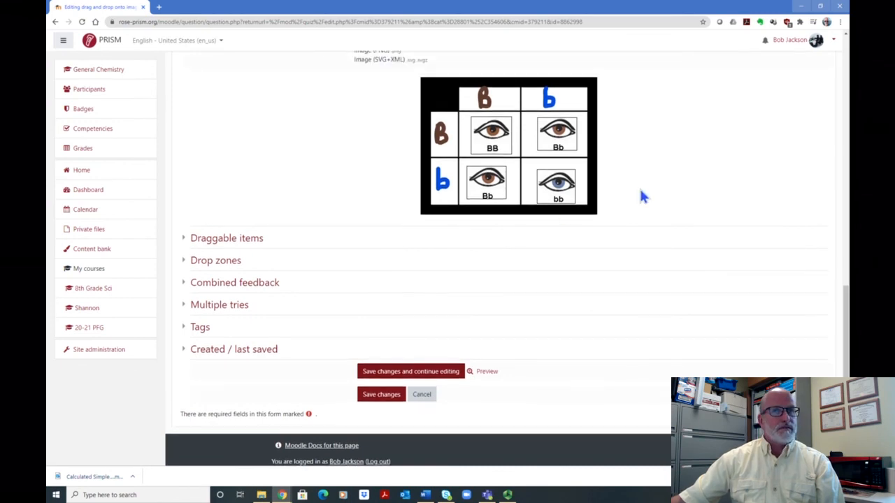
scroll(640, 193, "up", 15)
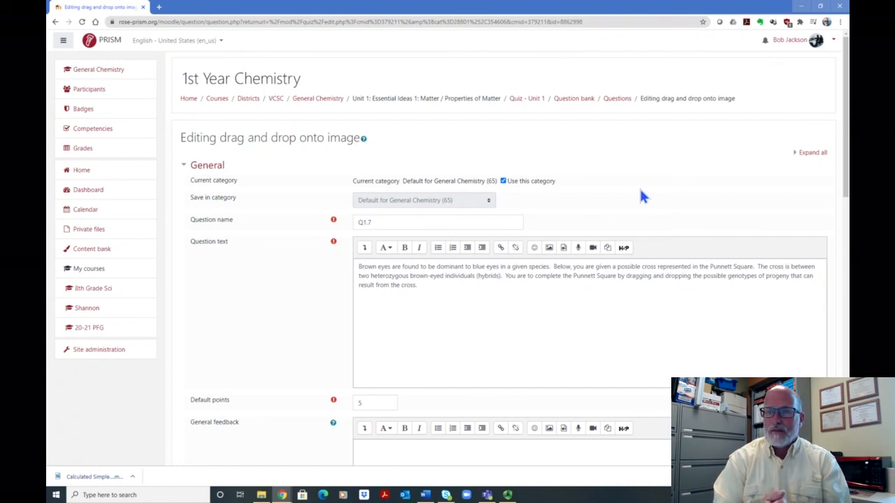
scroll(640, 195, "down", 15)
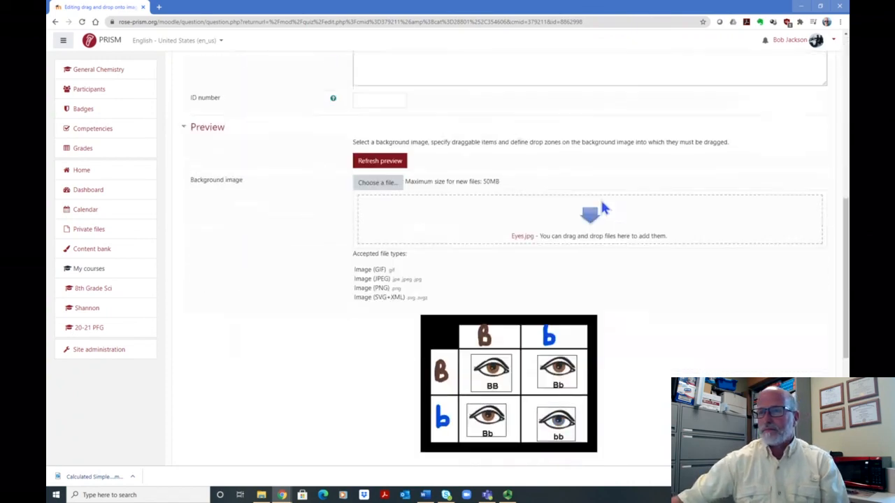